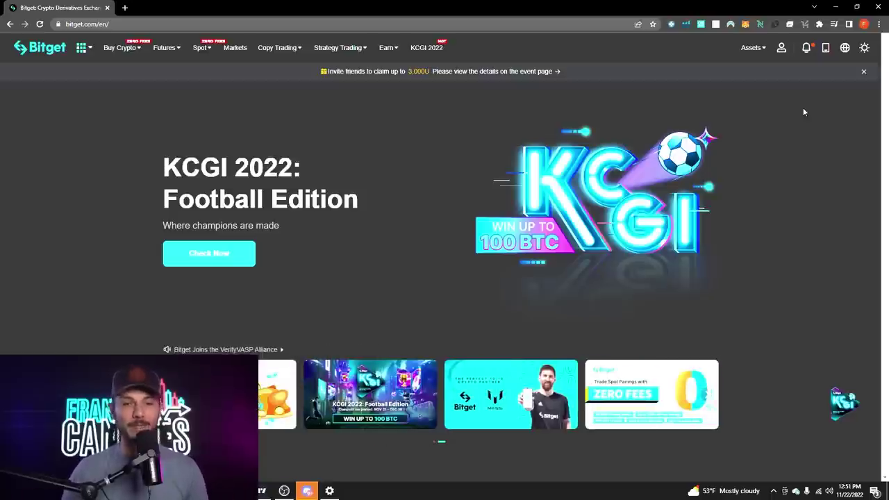
Step: Switch the site to the light theme and return it to the dark theme
left_click(864, 48)
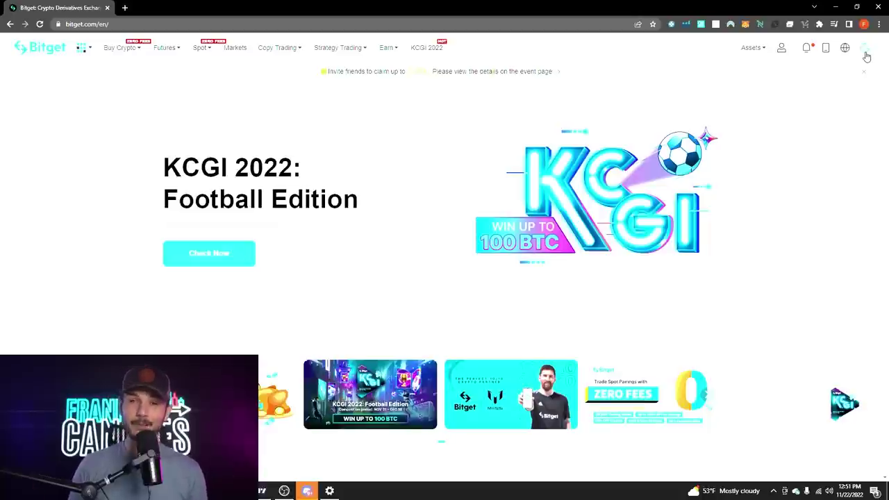
left_click(865, 53)
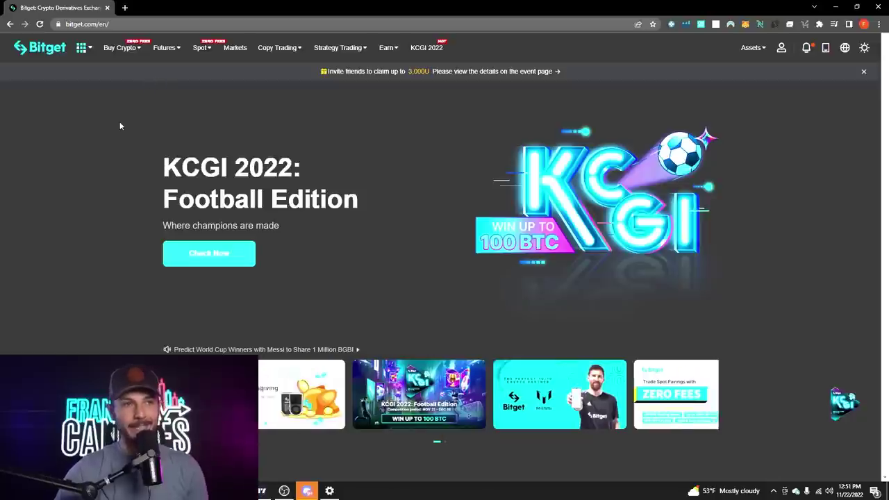
Step: Open the Crypto Deposit page and look over the USDT, ETH and XRP coin choices
mouse_move(125, 54)
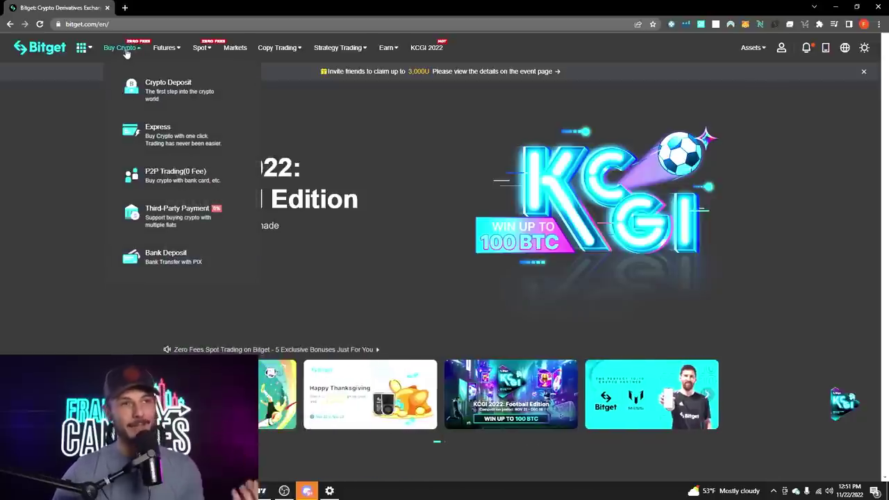
left_click(168, 93)
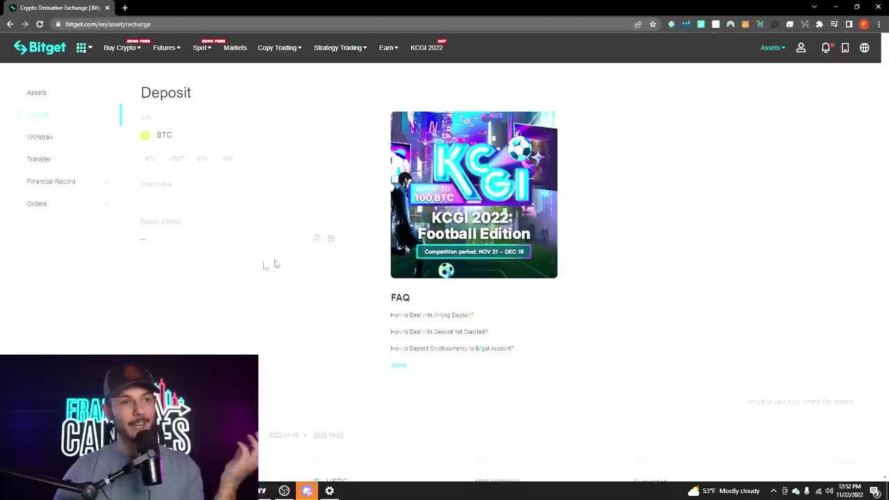
left_click(179, 160)
left_click(203, 160)
left_click(227, 161)
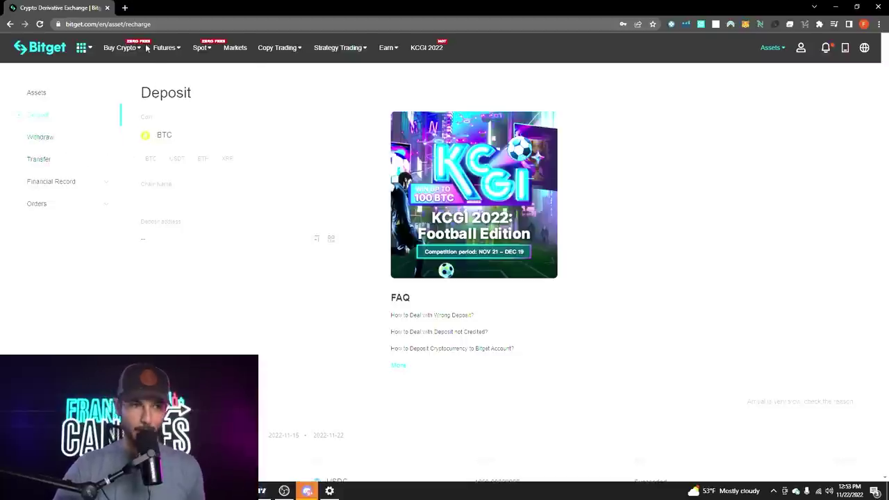
Step: Return to the home page and review the Buy Crypto, Futures and Spot product options
left_click(121, 48)
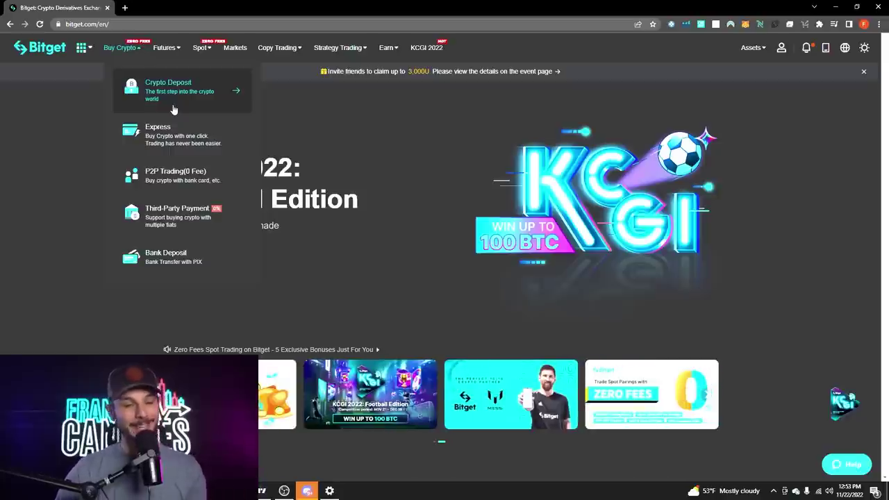
mouse_move(161, 51)
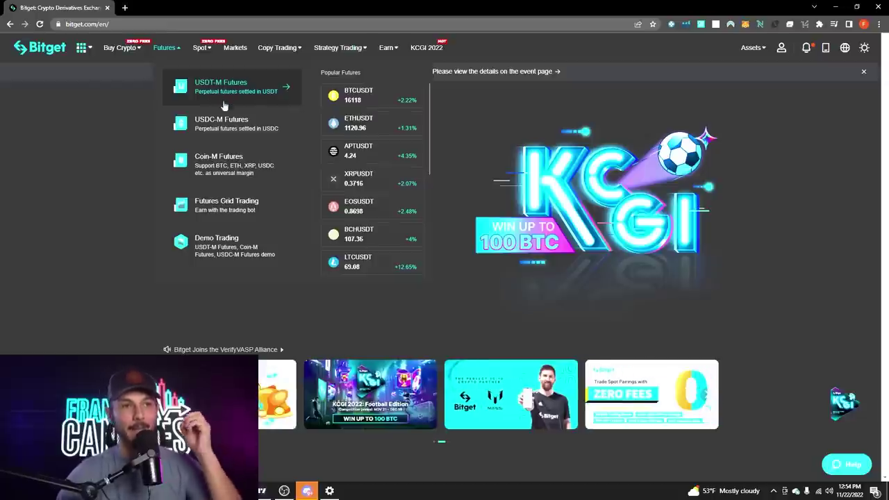
mouse_move(256, 133)
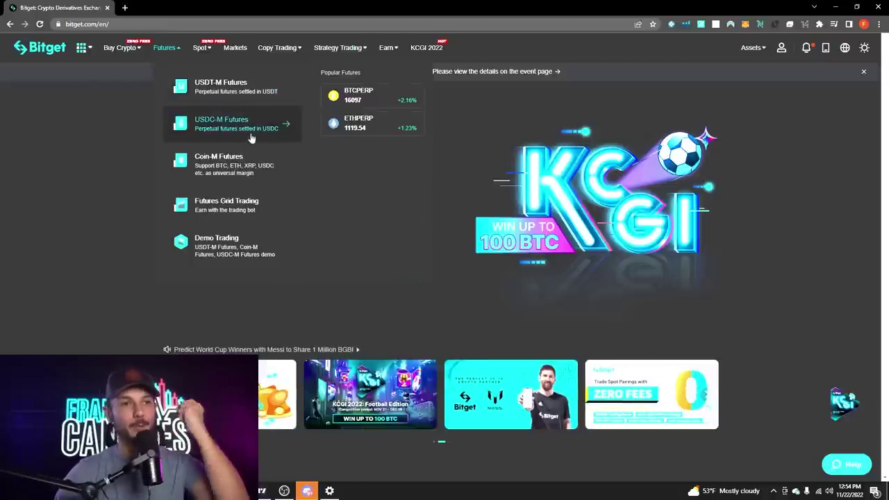
mouse_move(256, 182)
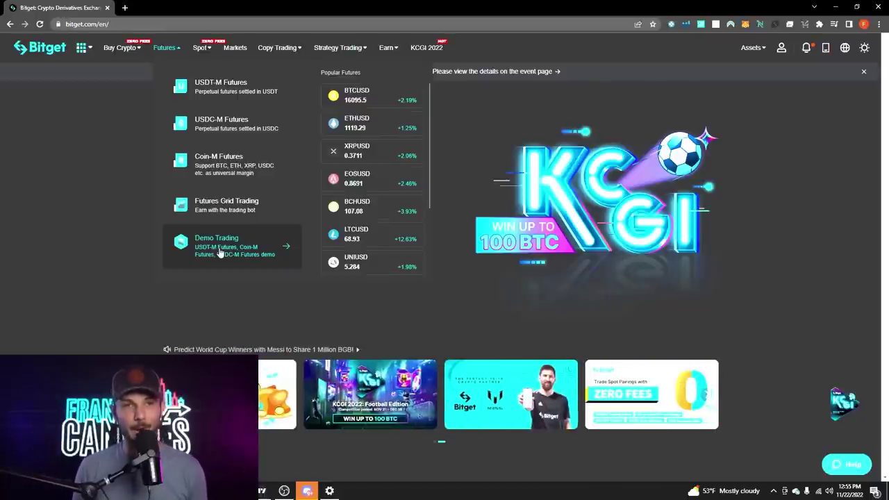
mouse_move(200, 53)
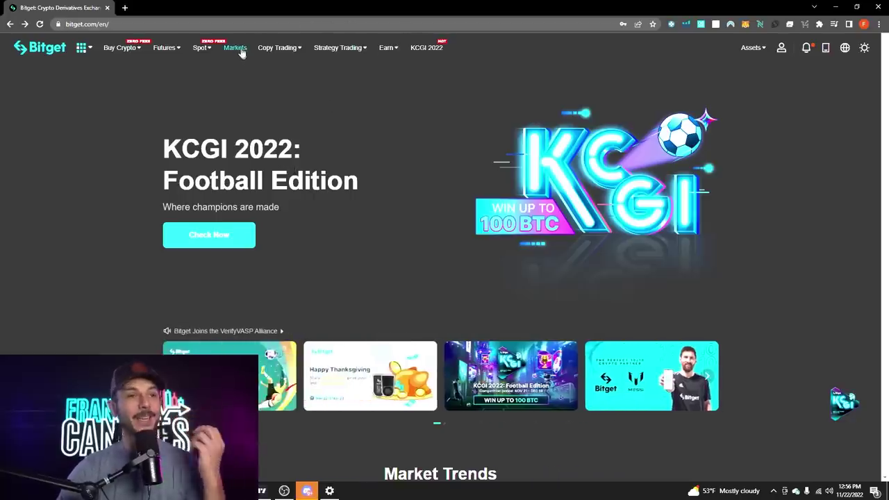
Step: Examine the USDT-M futures list on the Markets page and go back to the home page
left_click(236, 48)
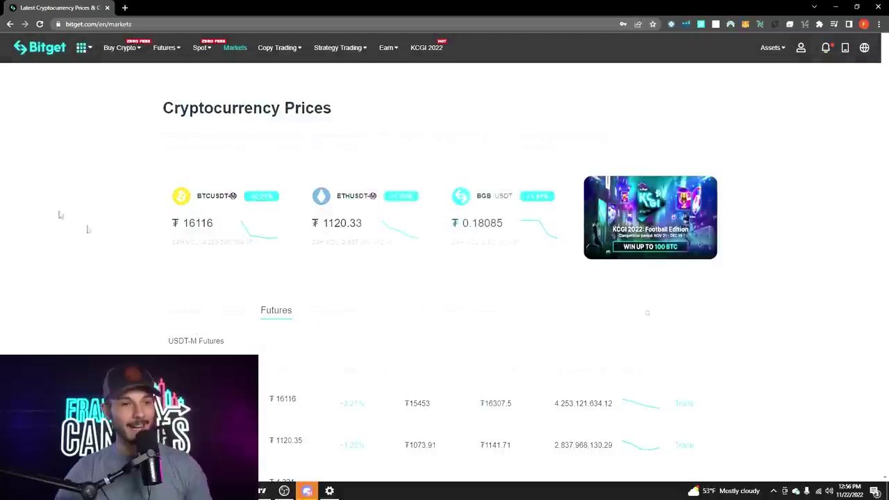
scroll(200, 346, "down", 3)
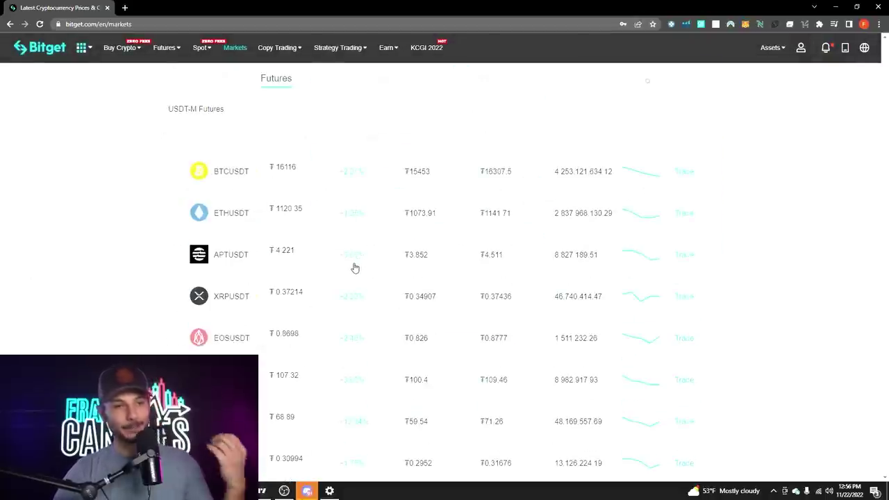
scroll(354, 315, "down", 5)
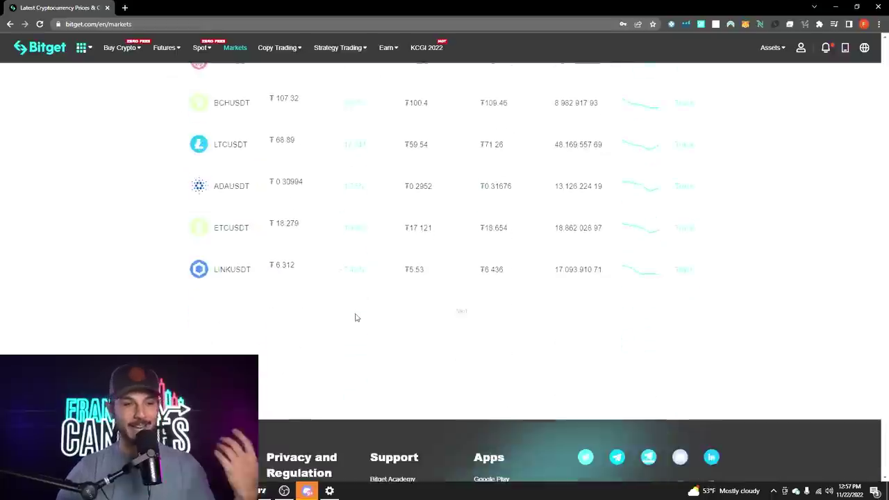
scroll(359, 319, "up", 7)
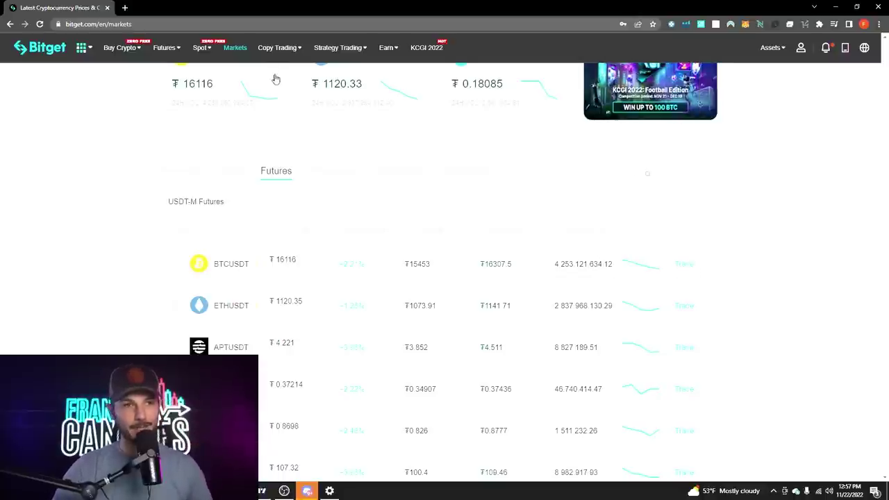
key("alt+Left")
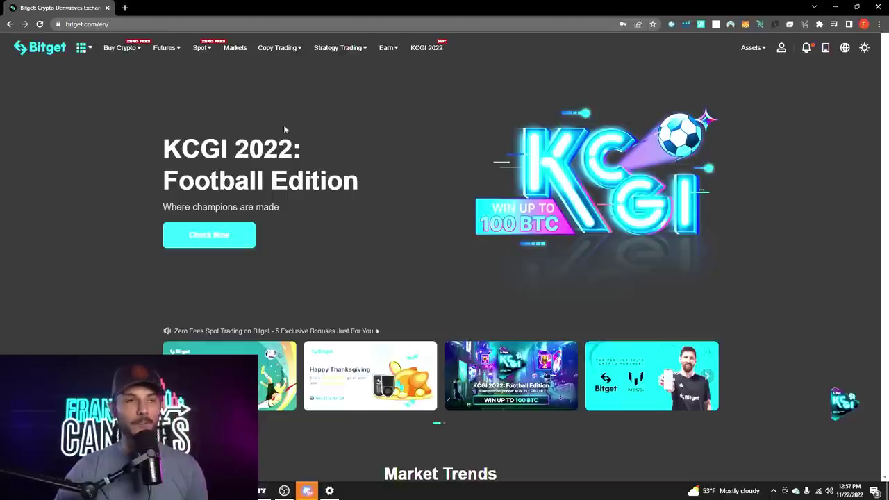
Step: Review the Copy Trading, Strategy Trading and Earn offerings on the home page
mouse_move(280, 50)
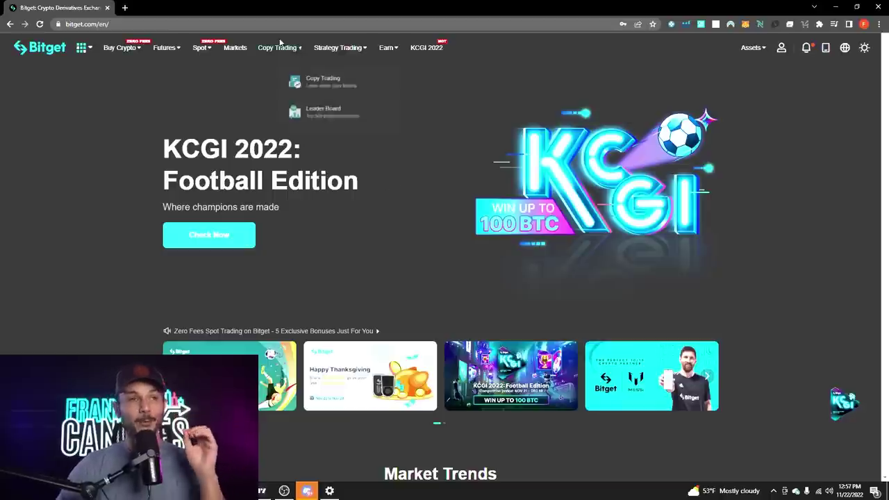
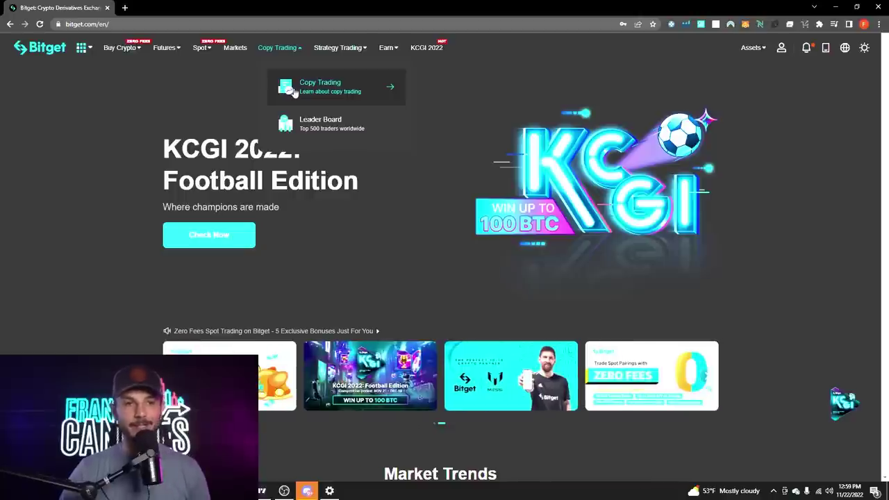
mouse_move(354, 53)
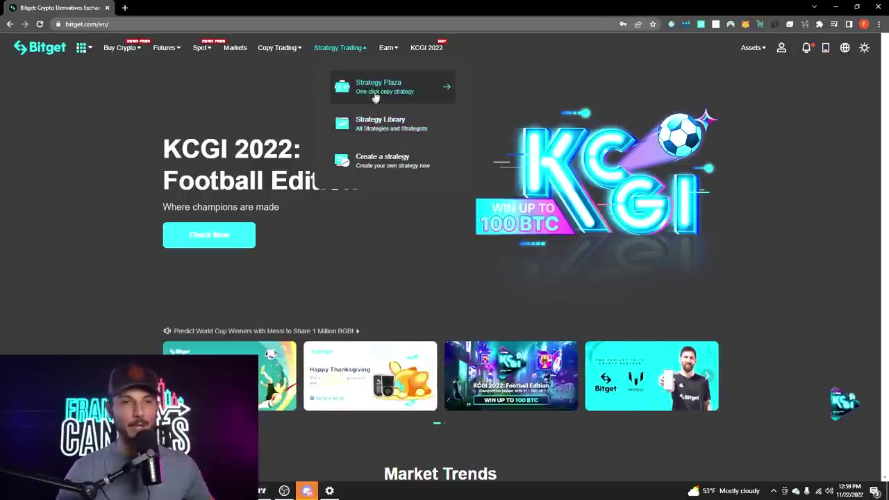
mouse_move(387, 49)
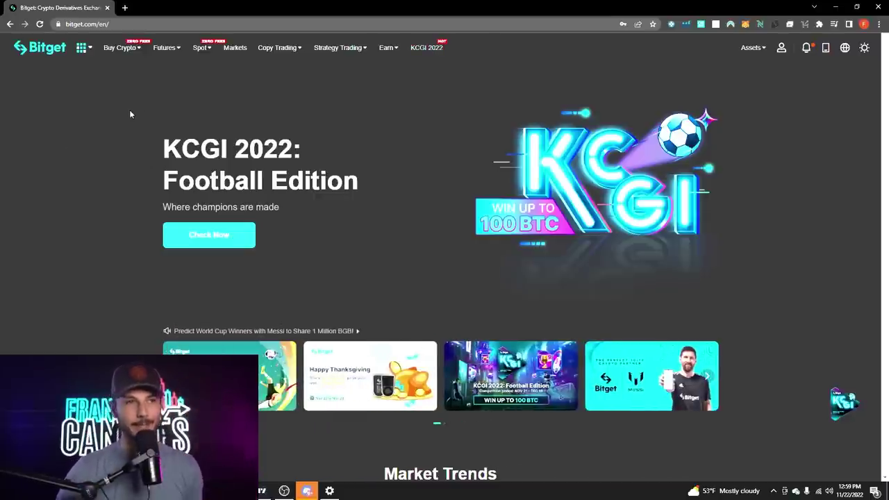
Step: Open the USDT-M Futures trading page
mouse_move(164, 50)
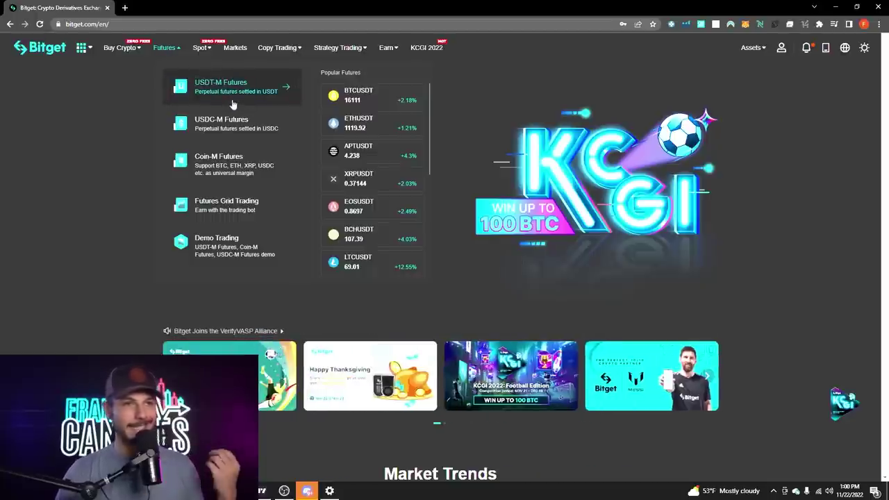
left_click(233, 103)
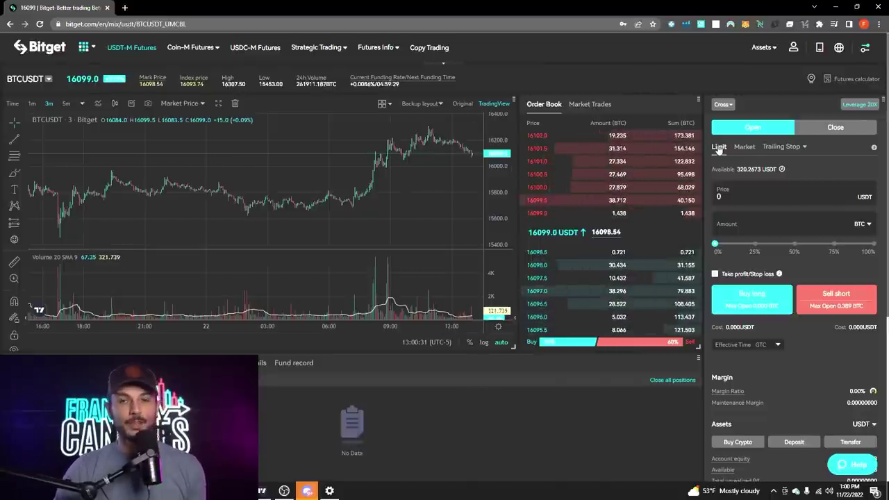
Step: Compare the Trailing Stop, Limit and Market order forms for BTCUSDT, finishing on the Limit order
left_click(797, 147)
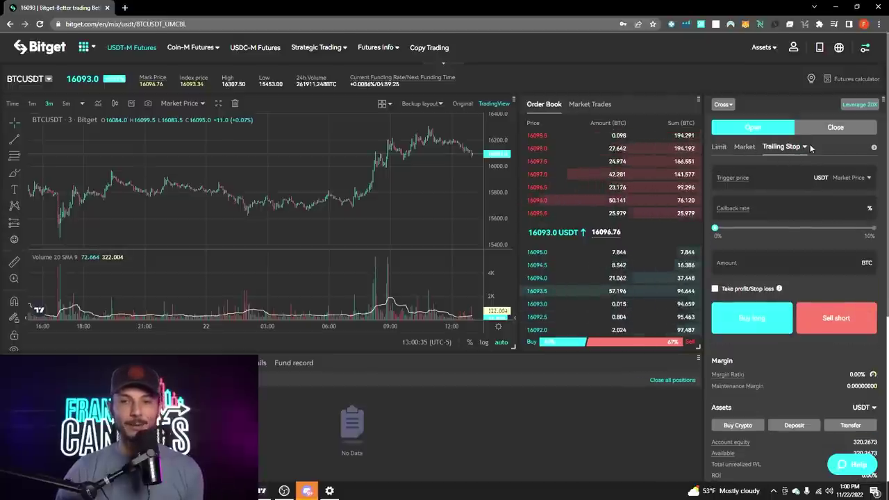
left_click(802, 147)
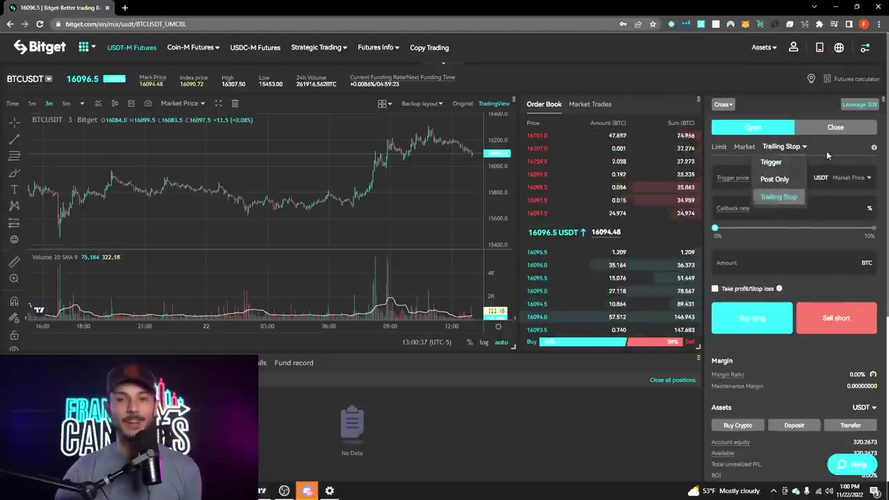
left_click(718, 148)
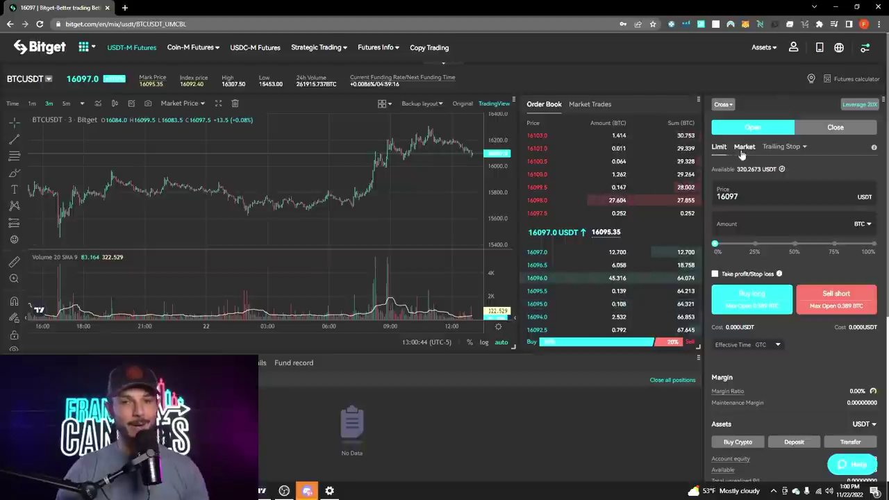
left_click(734, 148)
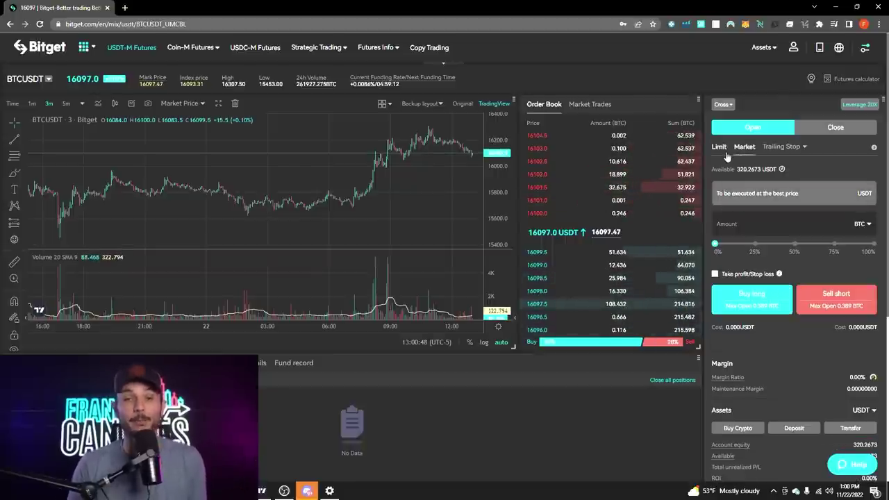
left_click(719, 147)
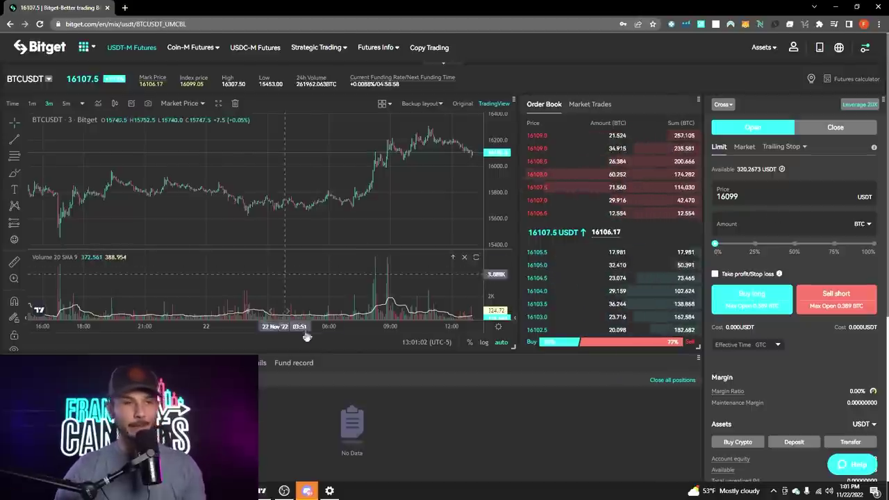
Step: Set the BTCUSDT limit order's amount to 9% of the quantity that can be opened
scroll(347, 215, "up", 5)
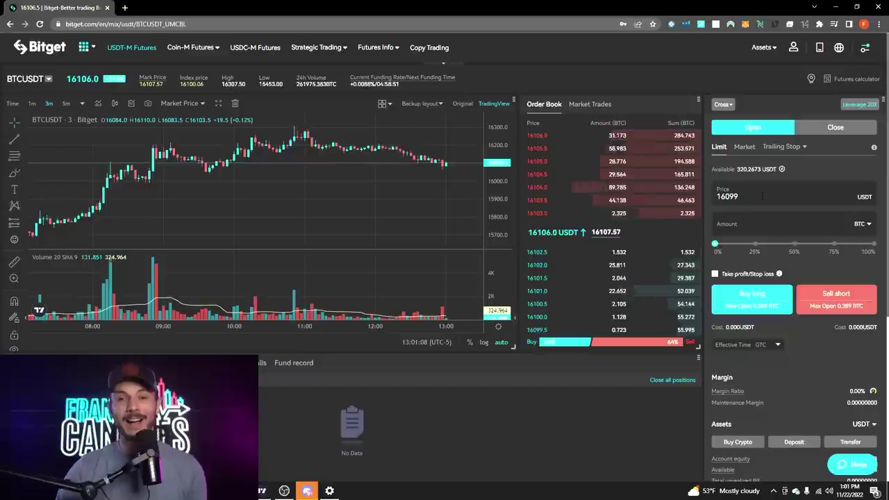
left_click(726, 200)
mouse_move(715, 250)
left_mouse_down()
mouse_move(783, 248)
mouse_move(731, 252)
mouse_move(722, 243)
left_mouse_up()
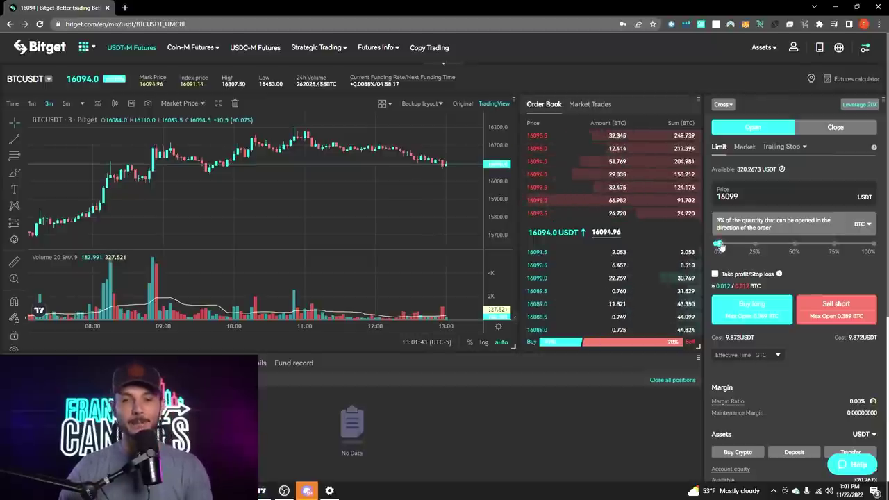
left_click_drag(720, 241, 717, 247)
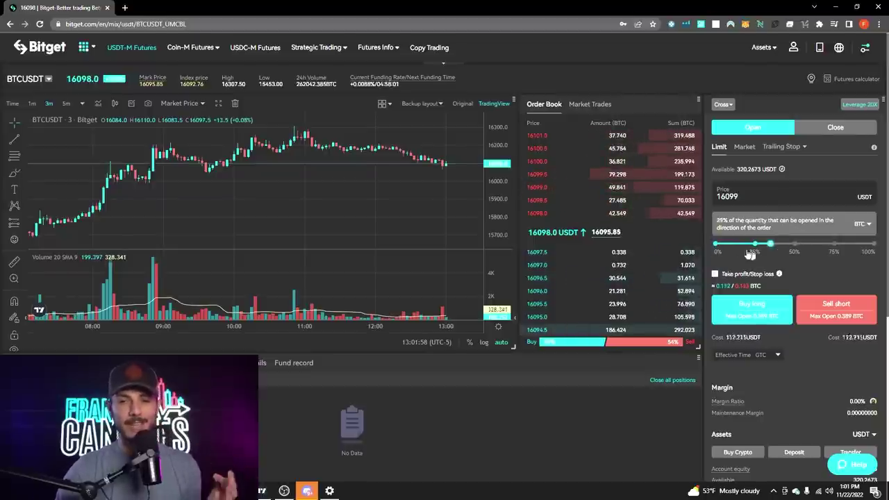
left_click_drag(716, 245, 728, 247)
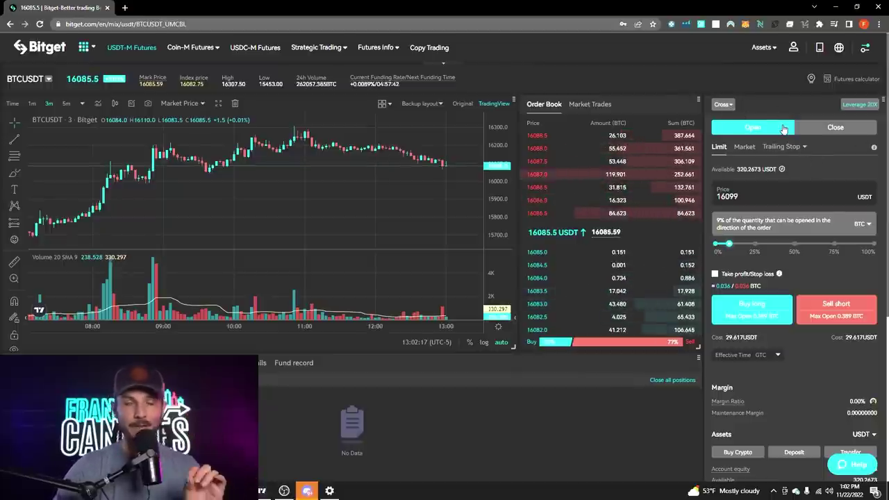
Step: Change the BTCUSDT margin mode to Isolated and confirm it
left_click(724, 105)
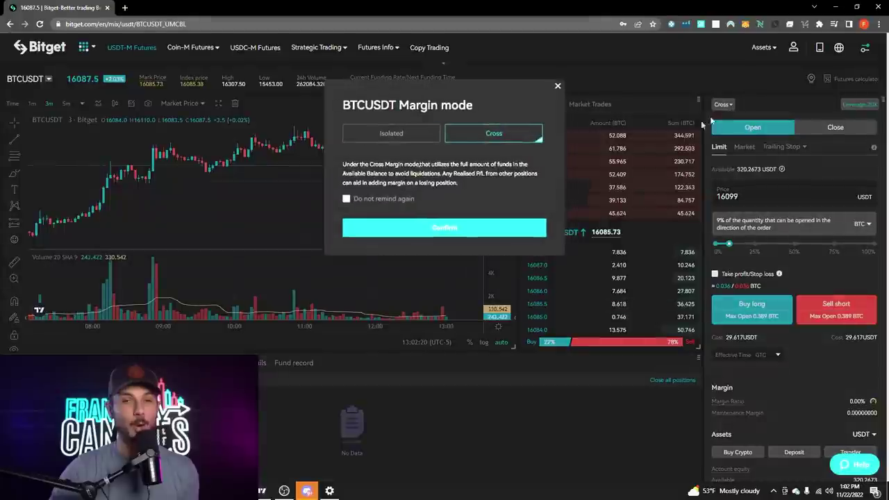
left_click(408, 133)
left_click(408, 240)
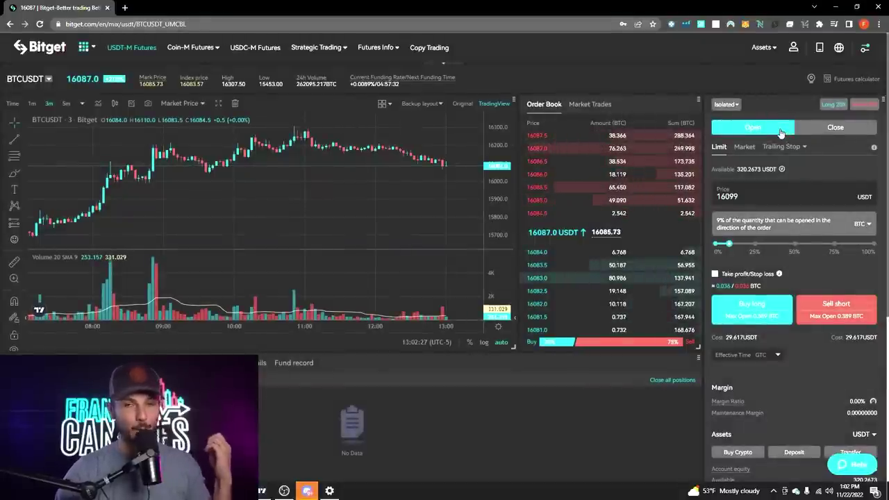
Step: Try leverage multiples of 6, 125 and 50 for BTCUSDT and dismiss the leverage adjustment without confirming
left_click(841, 105)
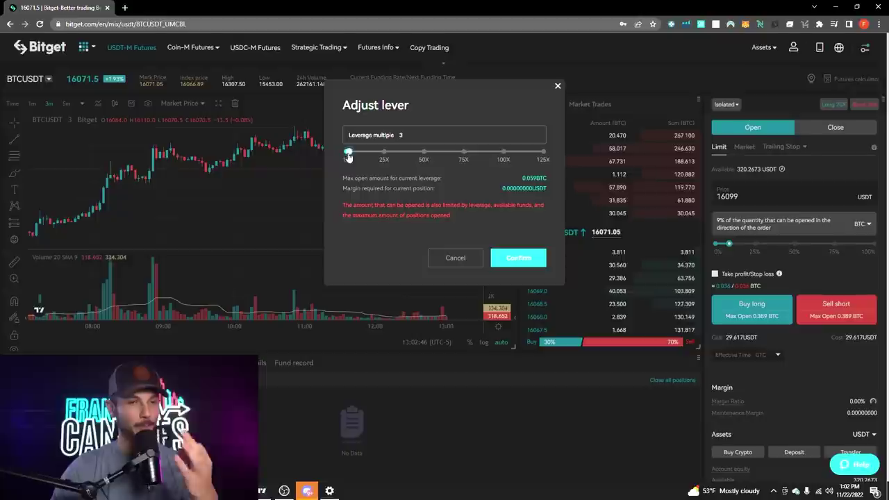
left_click_drag(349, 157, 353, 158)
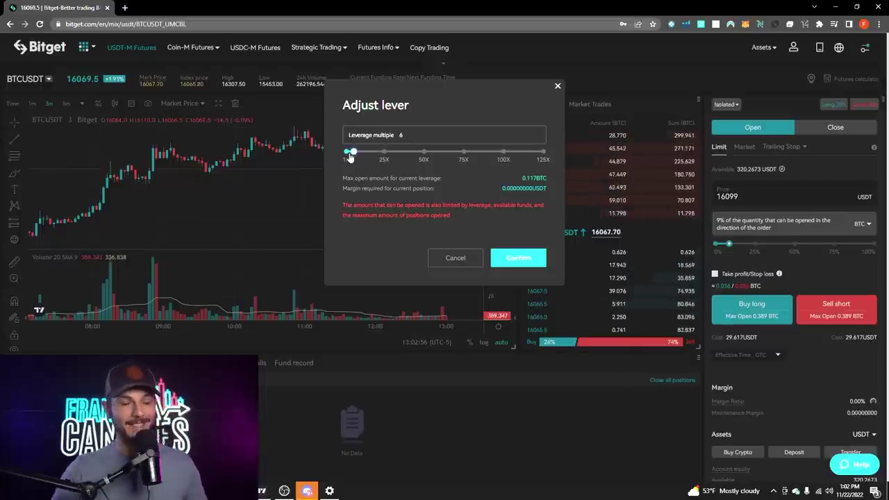
left_click_drag(351, 156, 561, 171)
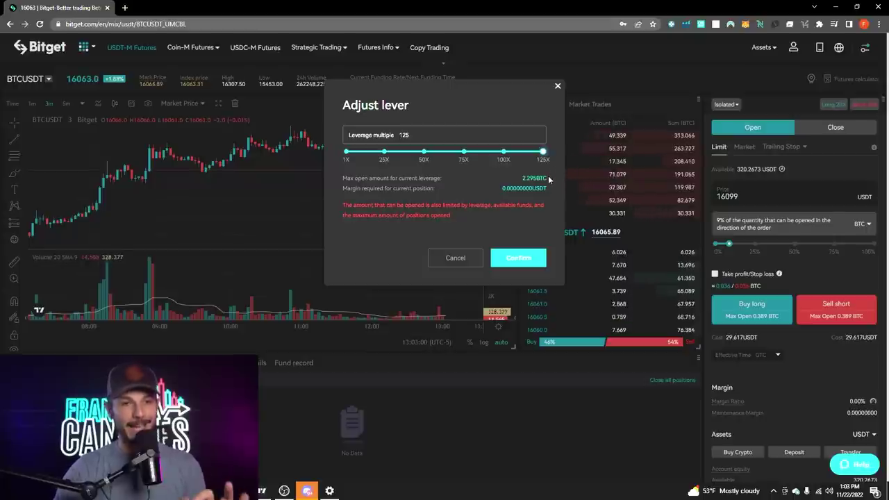
left_click_drag(542, 151, 424, 152)
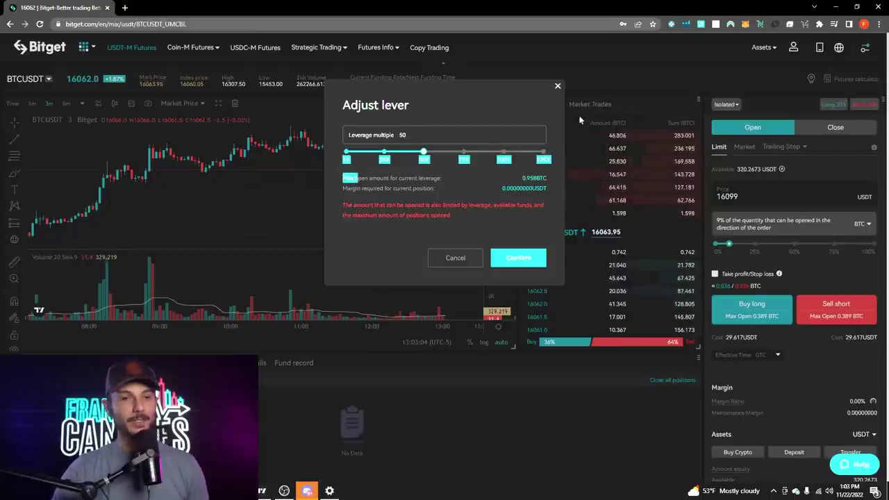
left_click(558, 87)
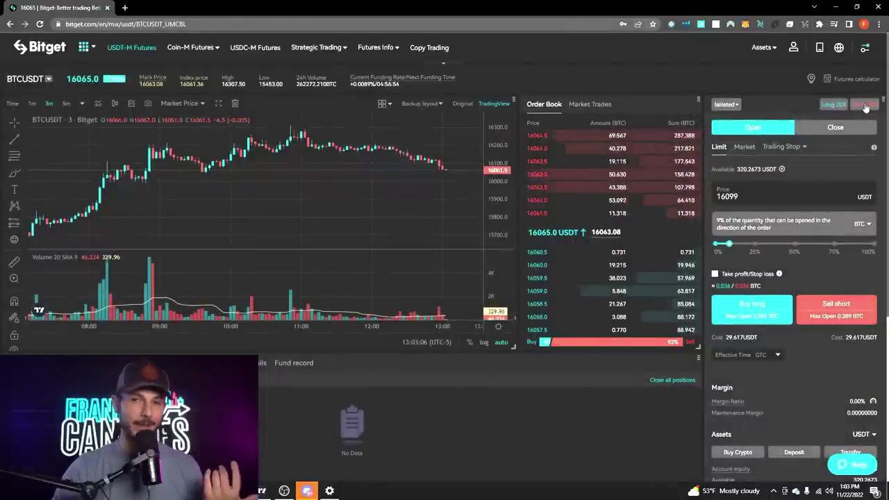
Step: Examine the BTCUSDT order form, the margin and assets details, and the open positions area
scroll(813, 261, "down", 1)
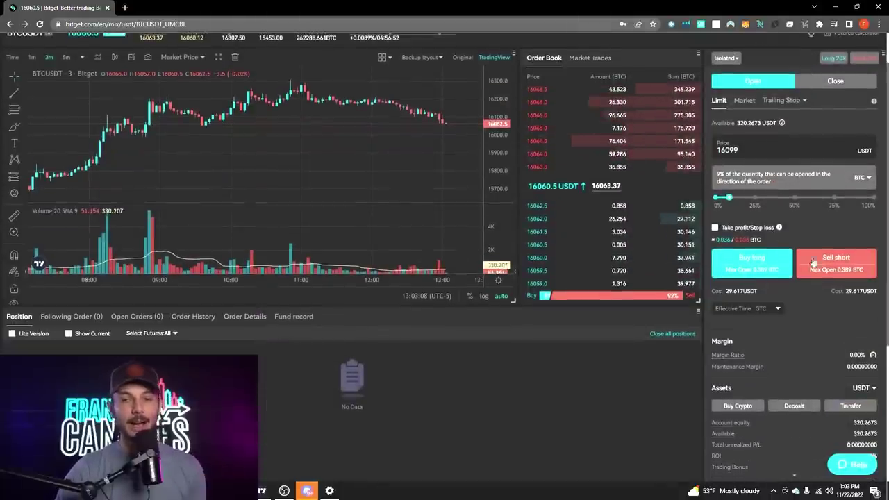
scroll(771, 278, "down", 1)
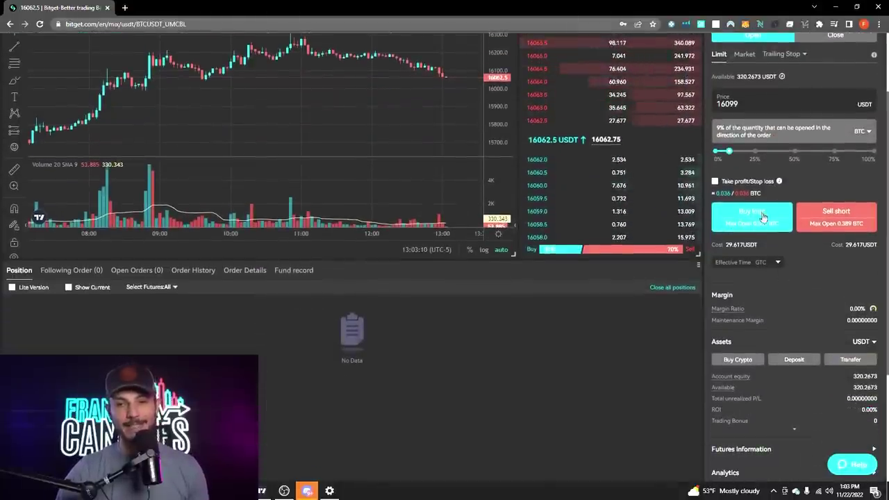
scroll(769, 333, "down", 1)
scroll(764, 340, "up", 2)
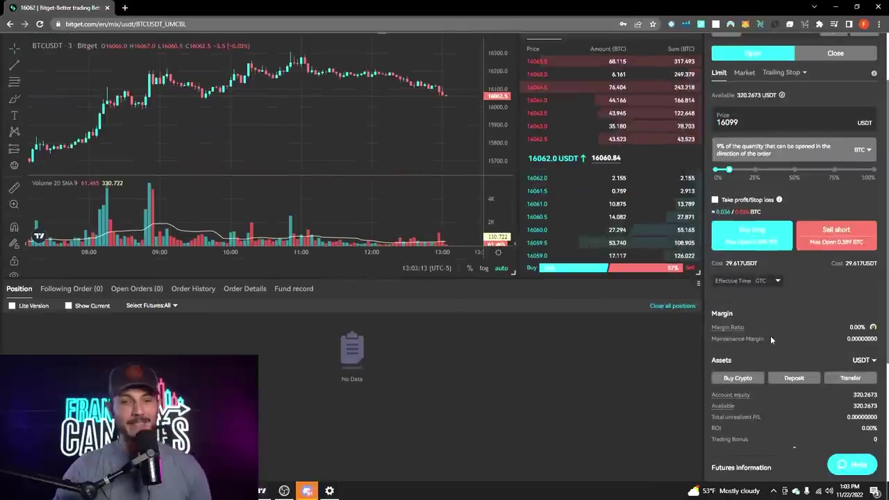
scroll(797, 346, "up", 2)
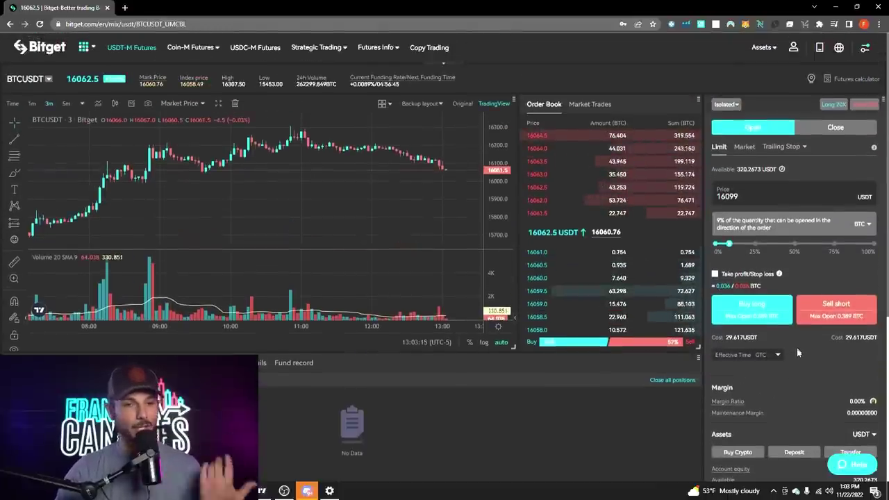
scroll(442, 381, "down", 1)
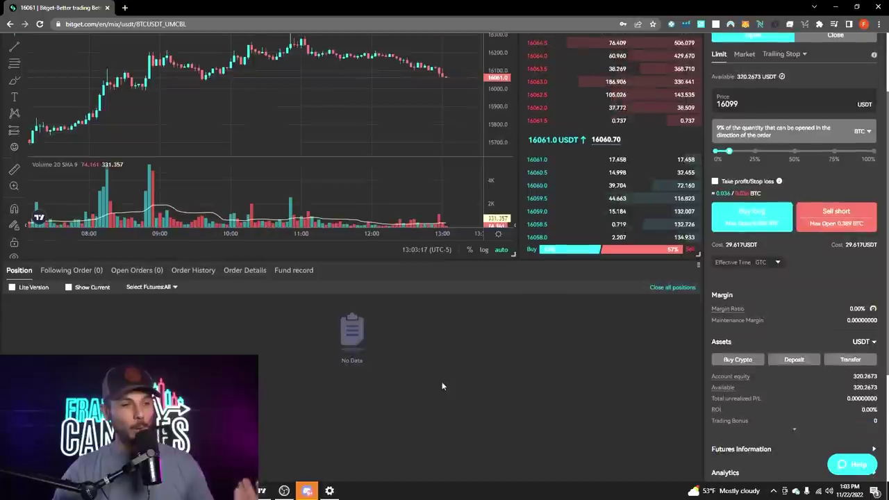
scroll(439, 393, "up", 1)
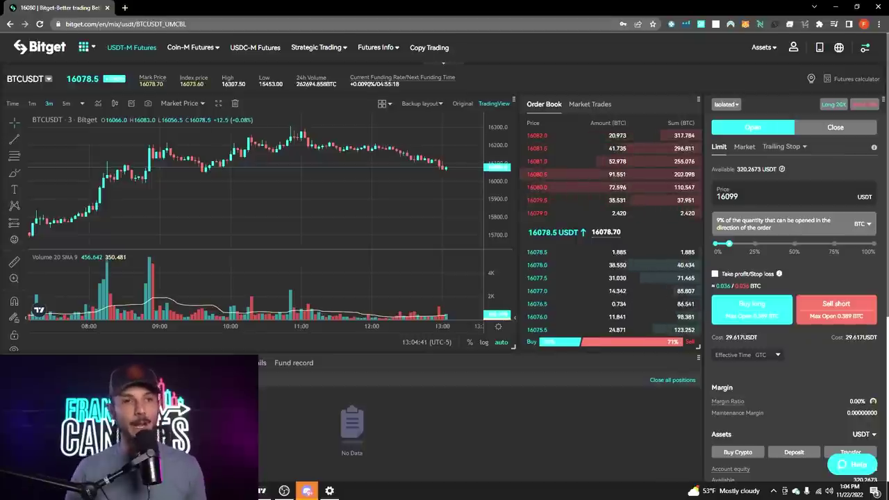
Step: Return to the Bitget home page and open the futures Demo Trading page
key("alt+Left")
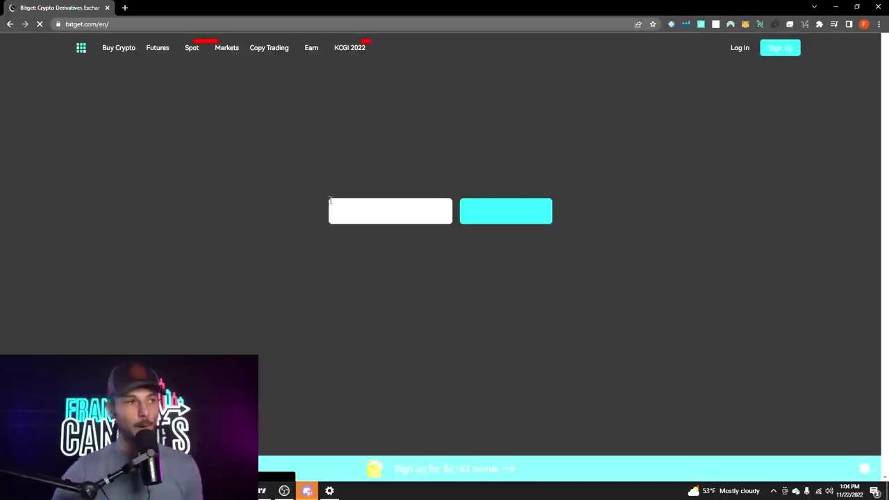
mouse_move(163, 47)
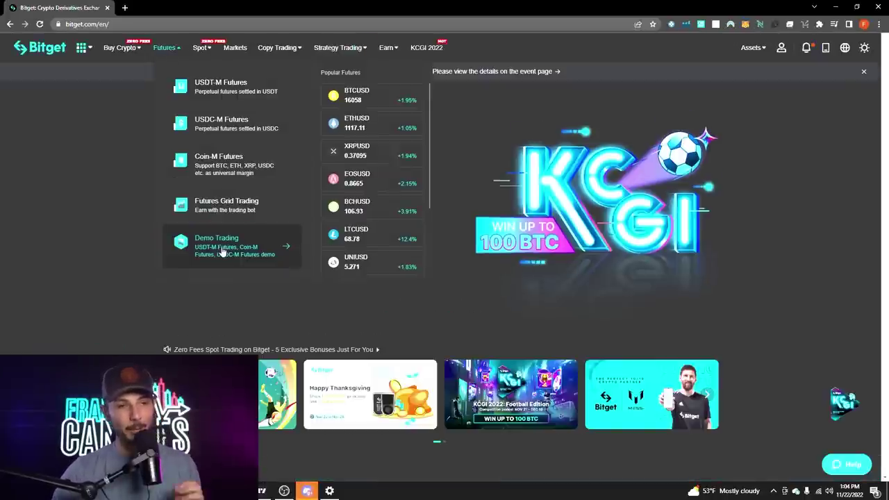
left_click(222, 251)
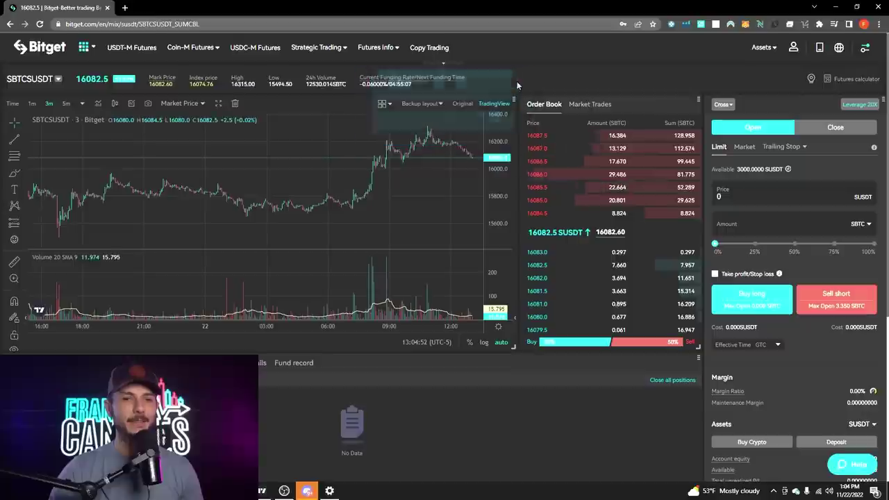
Step: Try different amount percentages on the SBTCSUSDT demo limit order and reset the amount to 0%
left_click(873, 244)
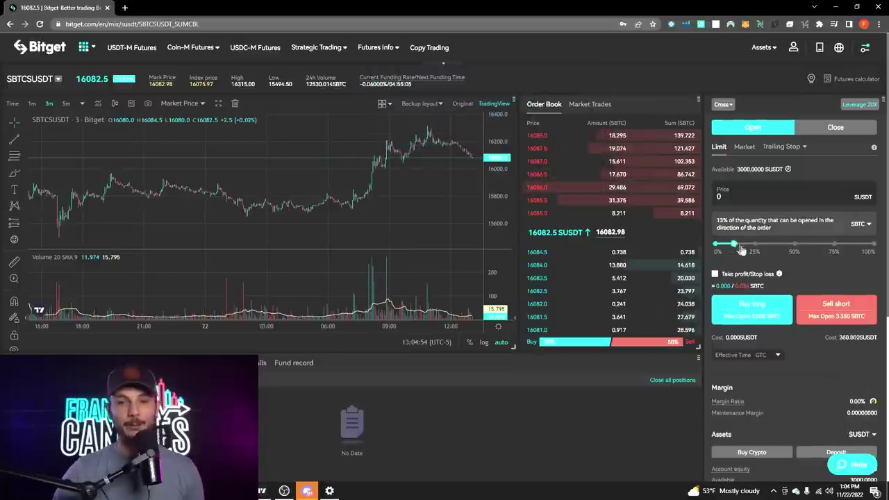
left_click_drag(873, 244, 715, 243)
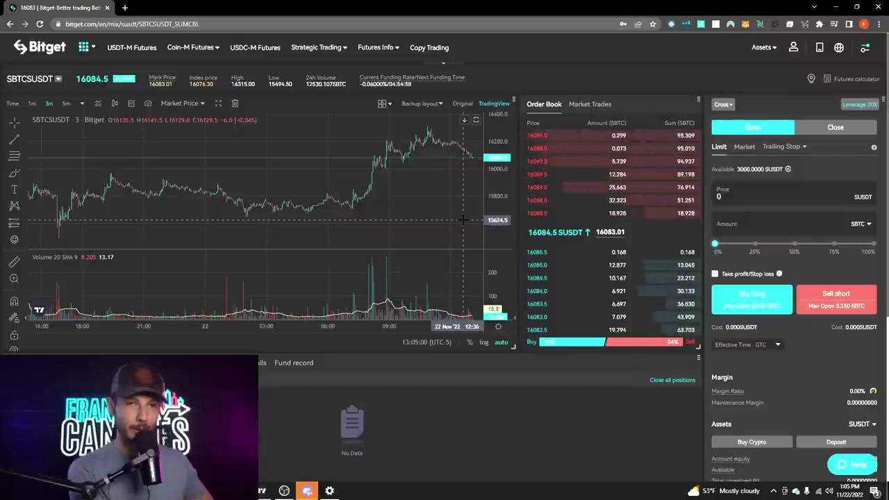
Step: Check which futures pairs demo trading offers and review the demo account's SUSDT assets
left_click(15, 83)
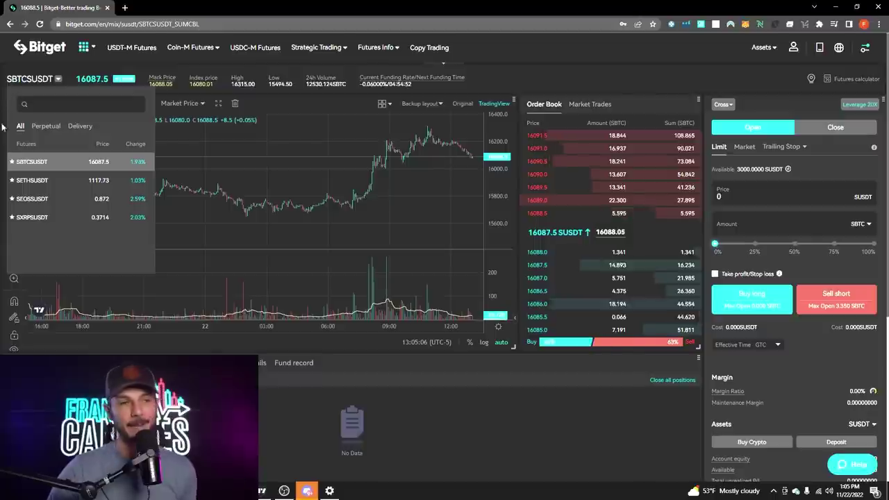
left_click(11, 84)
left_click(11, 81)
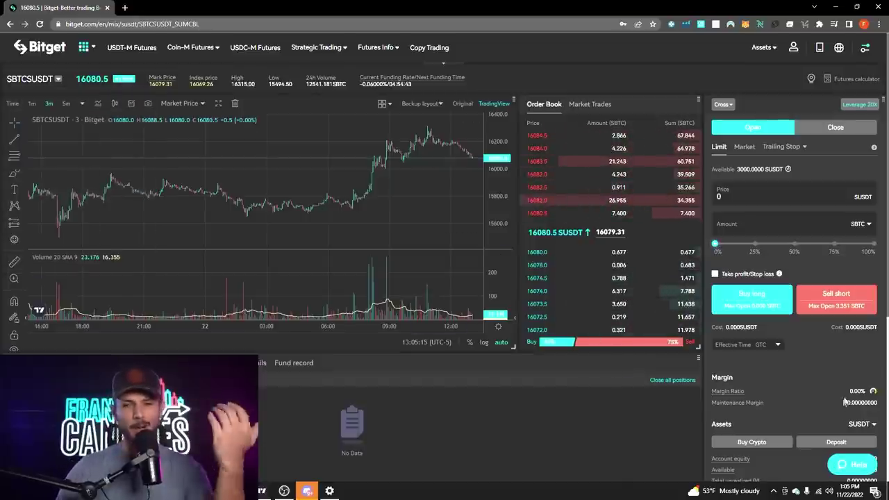
scroll(847, 395, "down", 3)
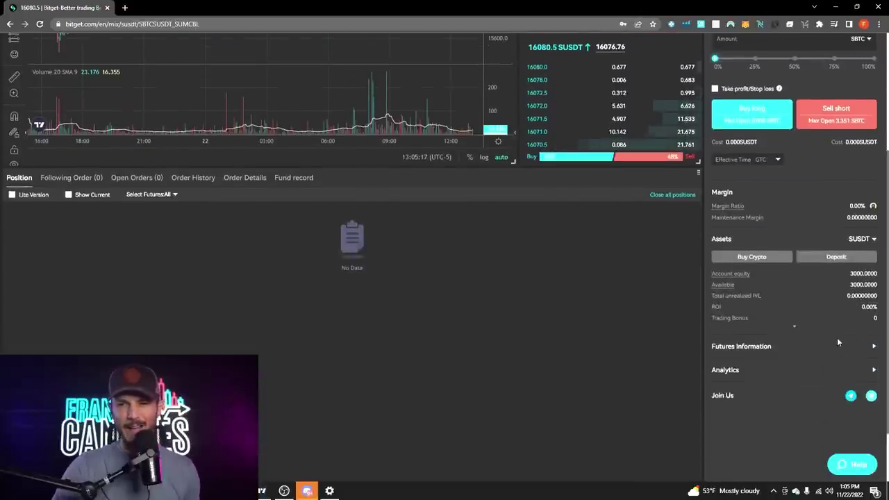
mouse_move(852, 274)
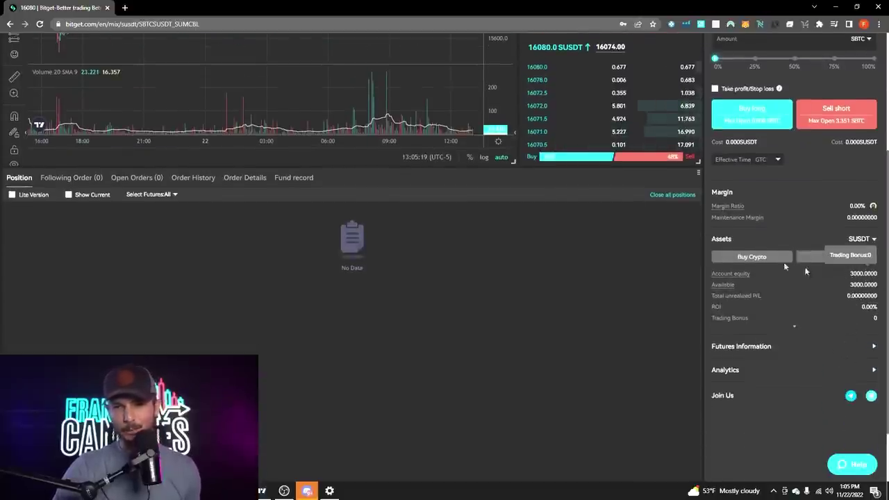
scroll(805, 271, "up", 3)
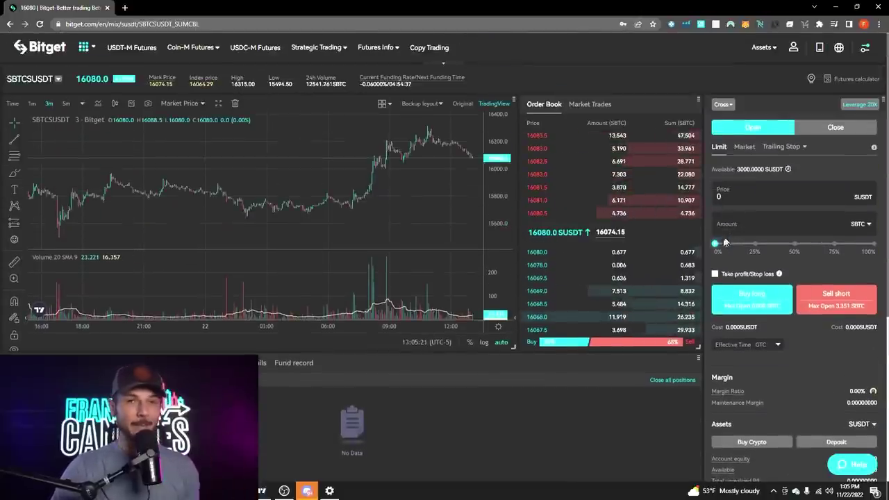
Step: Set the SBTCSUSDT demo order's amount to 3% of the quantity that can be opened and its margin mode to Isolated
left_click(727, 244)
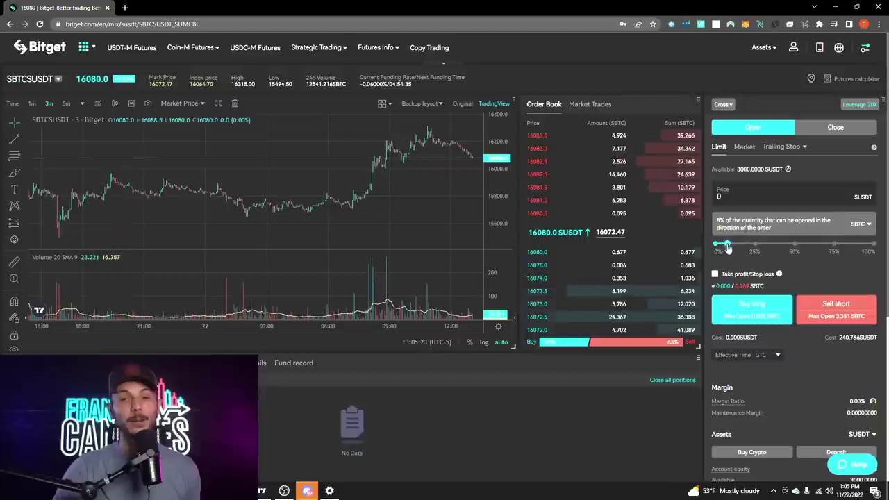
left_click_drag(726, 246, 720, 246)
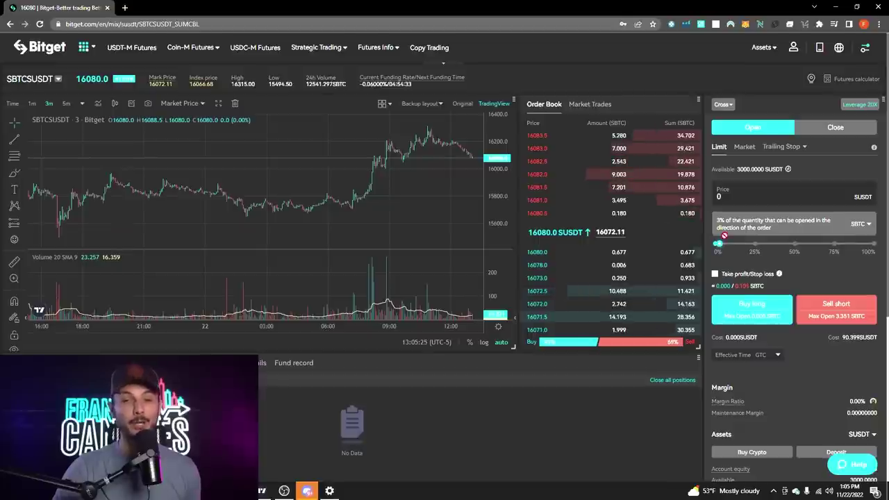
left_click(723, 105)
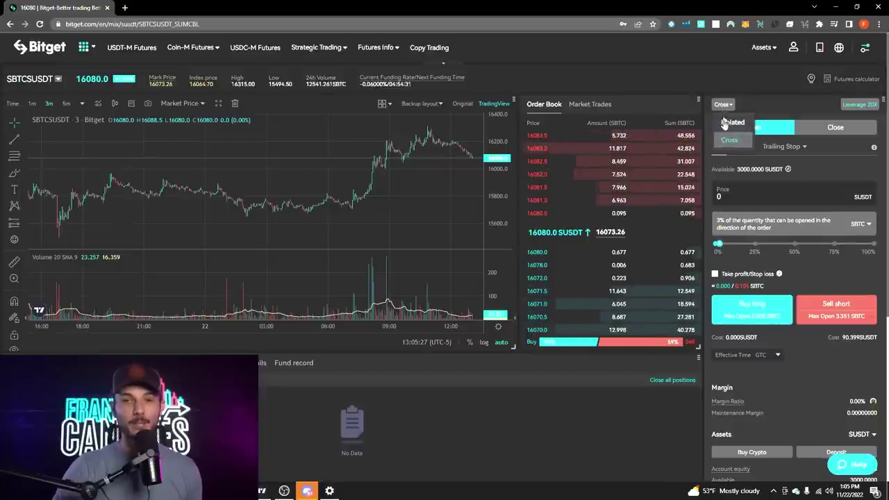
left_click(729, 123)
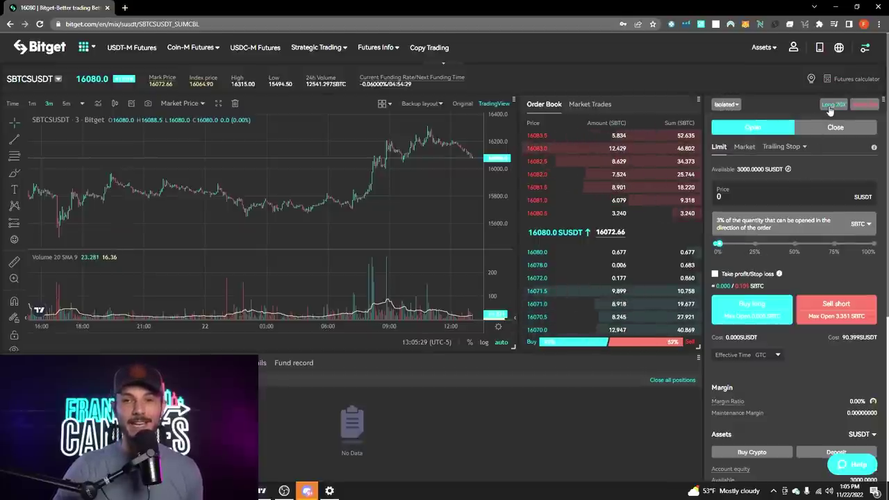
left_click(832, 105)
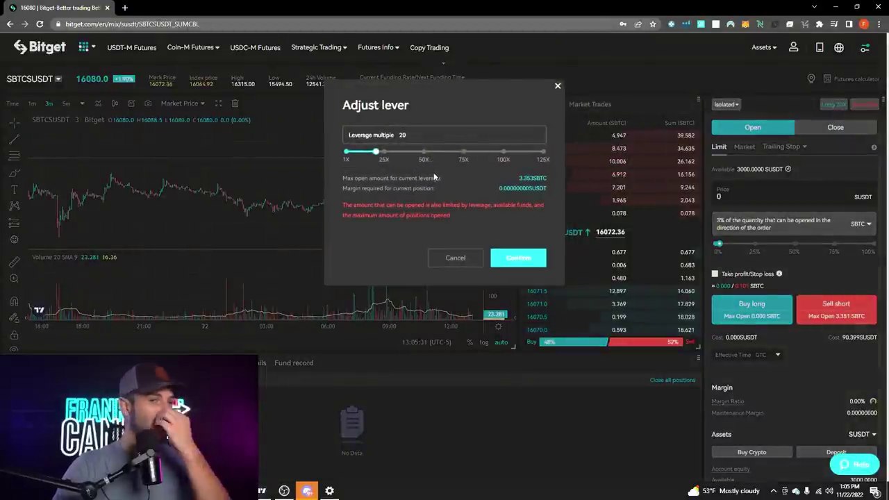
left_click(454, 257)
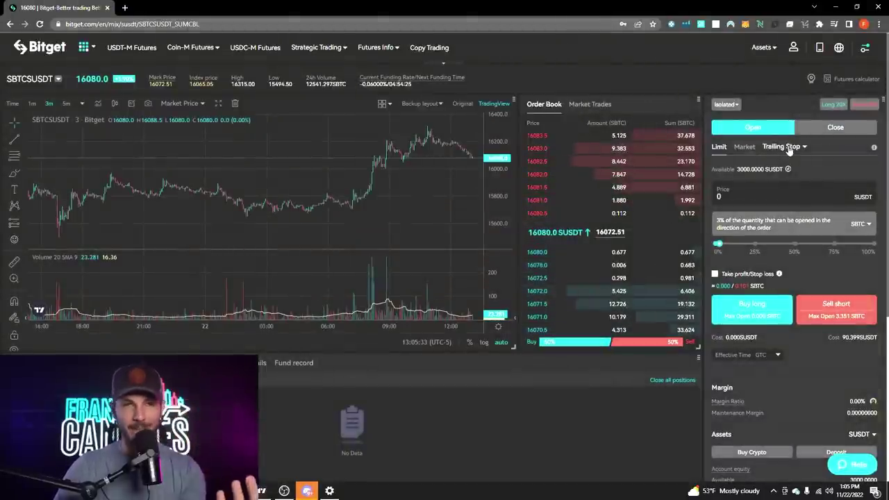
Step: Switch the SBTCSUSDT demo order to Market and place and confirm it as a long position
left_click(743, 147)
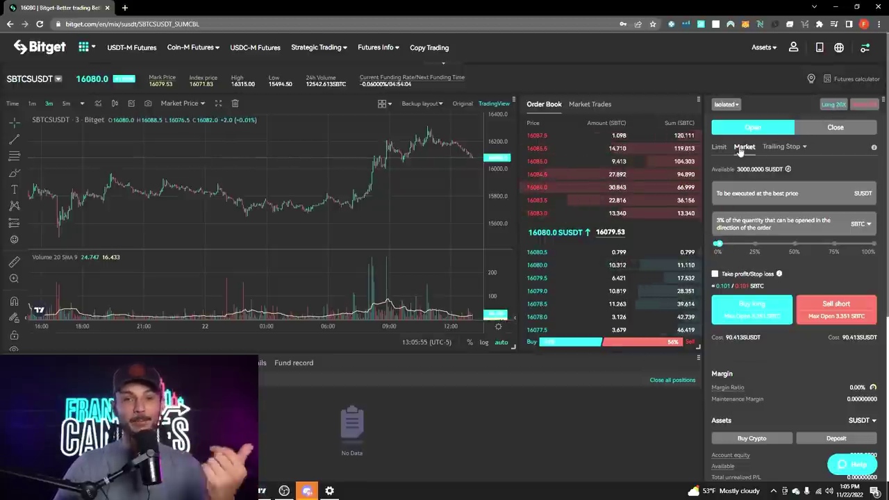
left_click(763, 317)
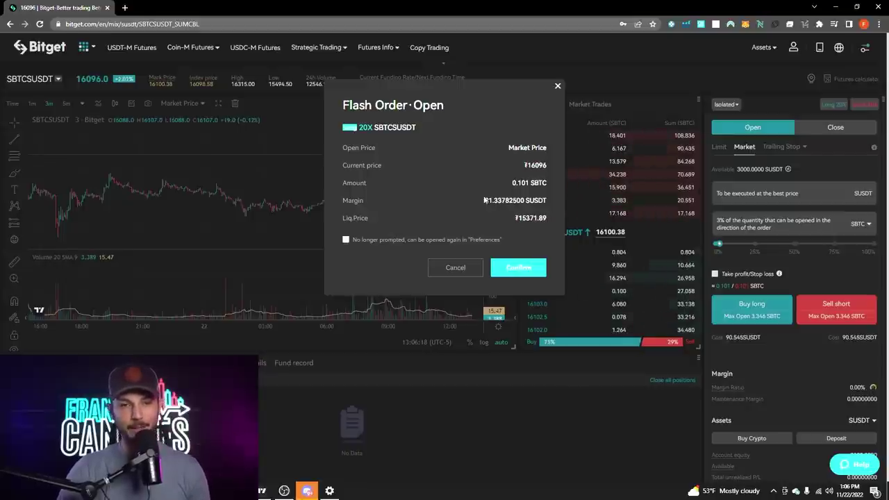
left_click(519, 268)
Step: Open the take profit/stop loss settings of the SBTCSUSDT long position and set the take-profit price to 16925, a 100% return
scroll(445, 402, "down", 2)
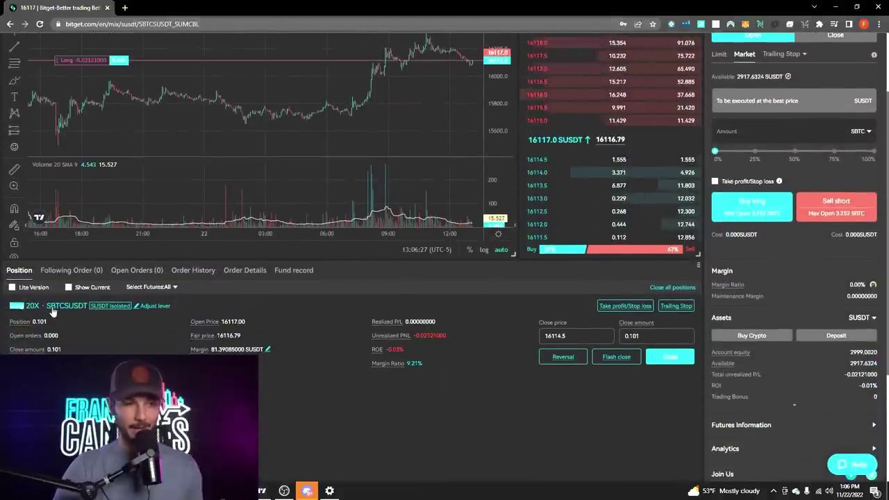
mouse_move(19, 322)
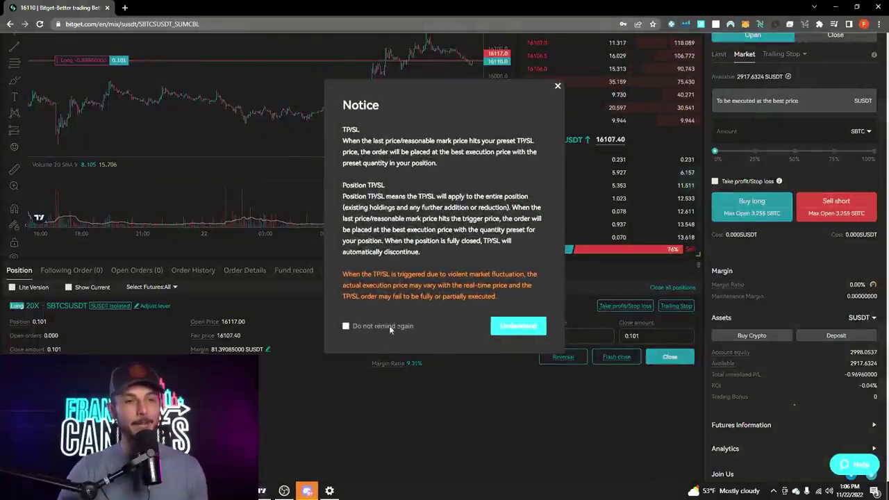
left_click(510, 325)
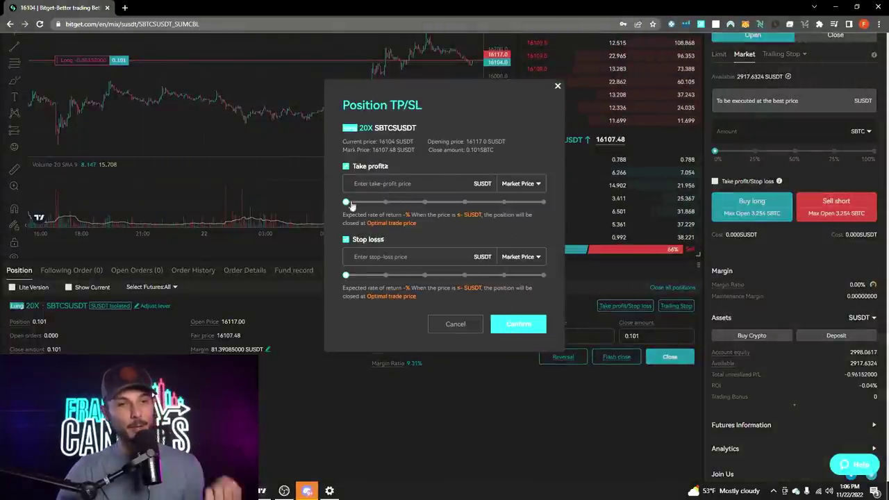
left_click_drag(347, 202, 388, 208)
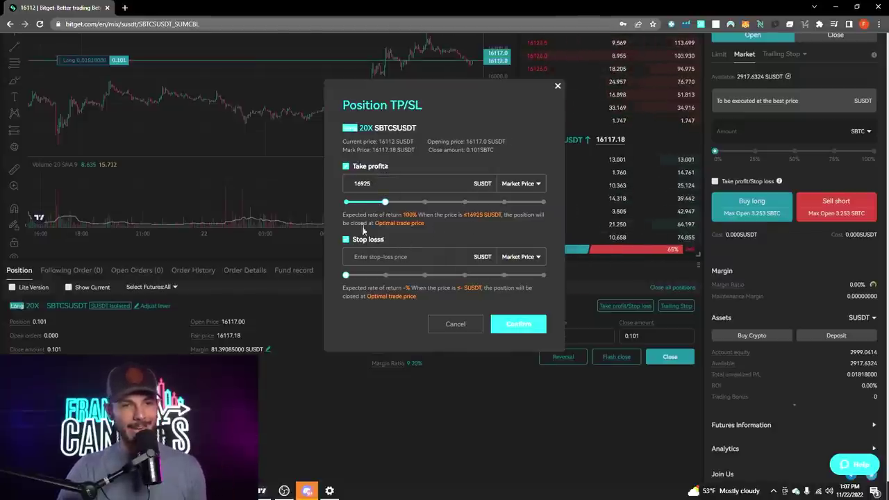
Step: Set the SBTCSUSDT long position's stop-loss price to 16120
left_click(348, 277)
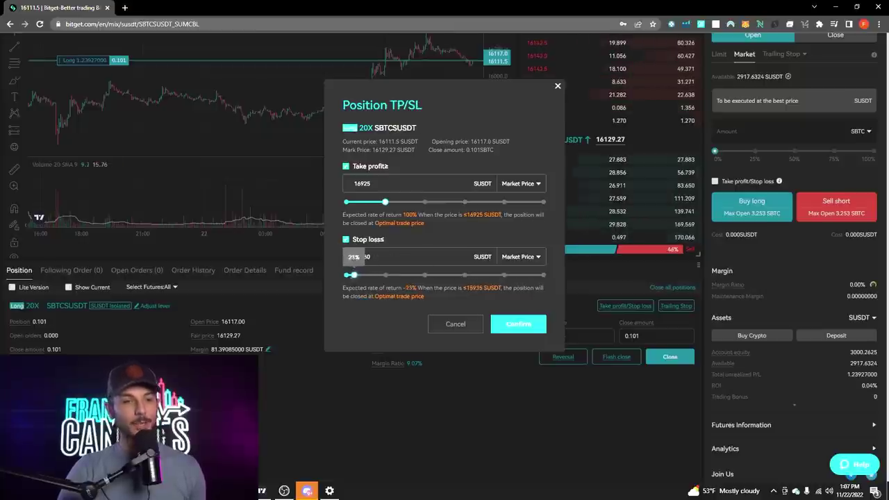
mouse_move(346, 276)
left_mouse_down()
mouse_move(396, 276)
mouse_move(345, 276)
left_mouse_up()
left_click(404, 259)
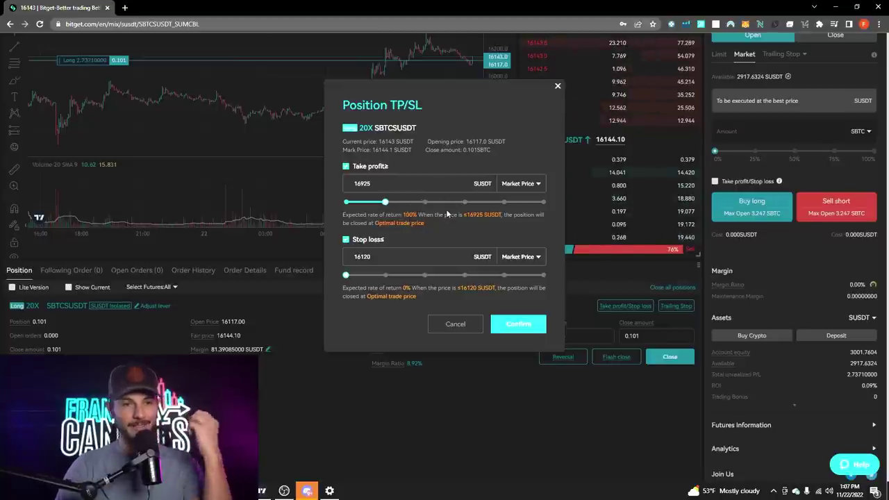
Step: Dismiss the Position TP/SL dialog and review the SBTCSUSDT long position's Take profit/Stop loss options without confirming anything
left_click(557, 88)
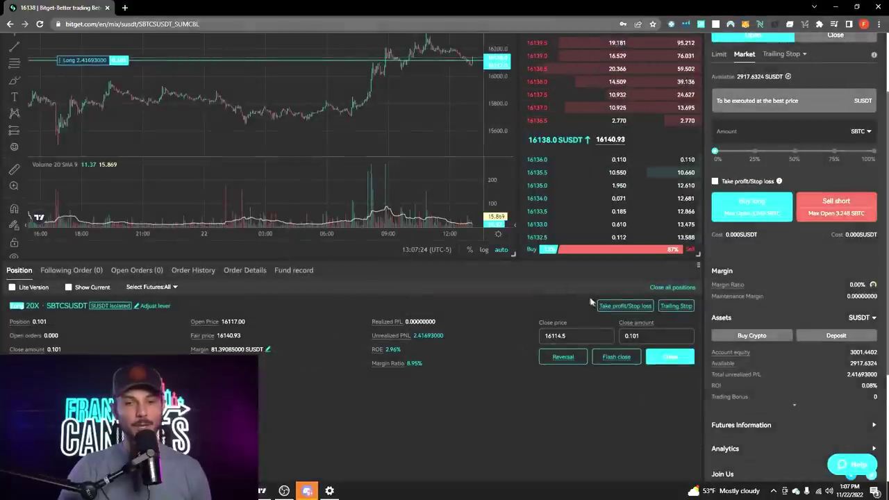
left_click(623, 305)
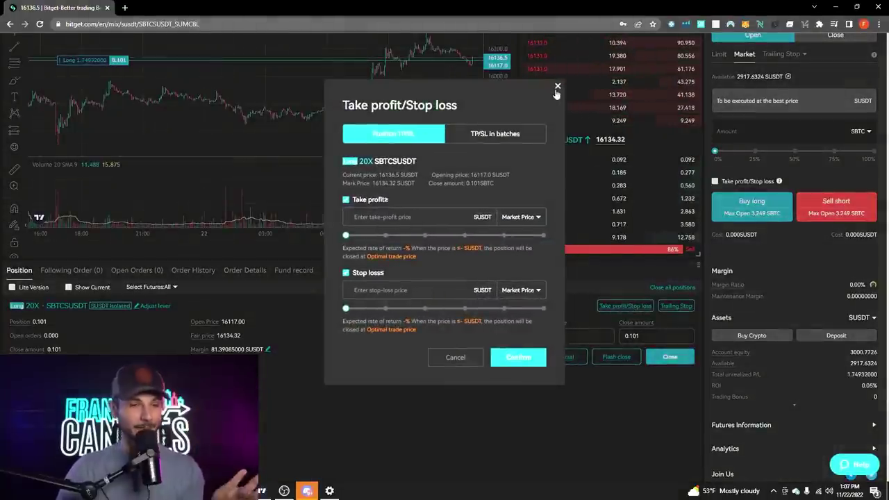
left_click(557, 88)
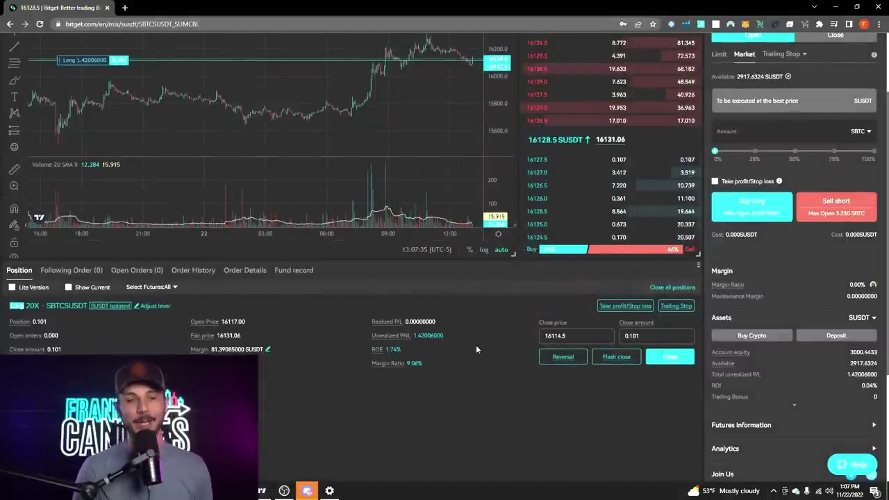
left_click(624, 306)
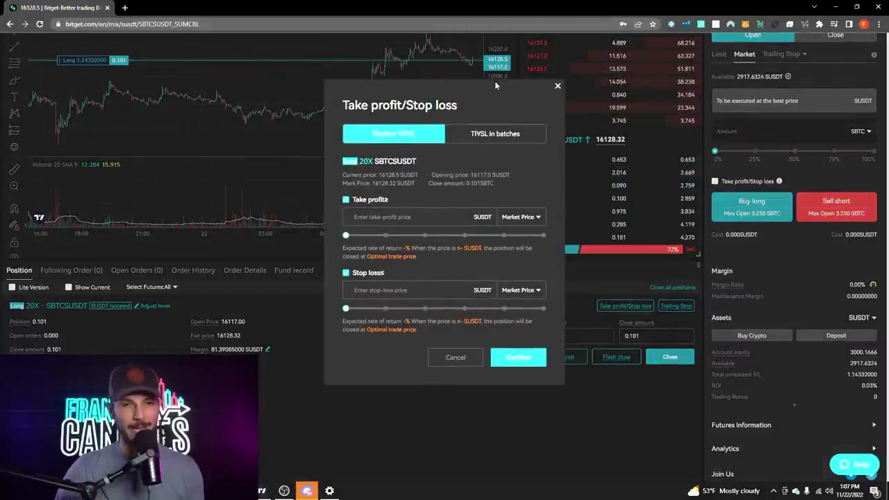
left_click(557, 87)
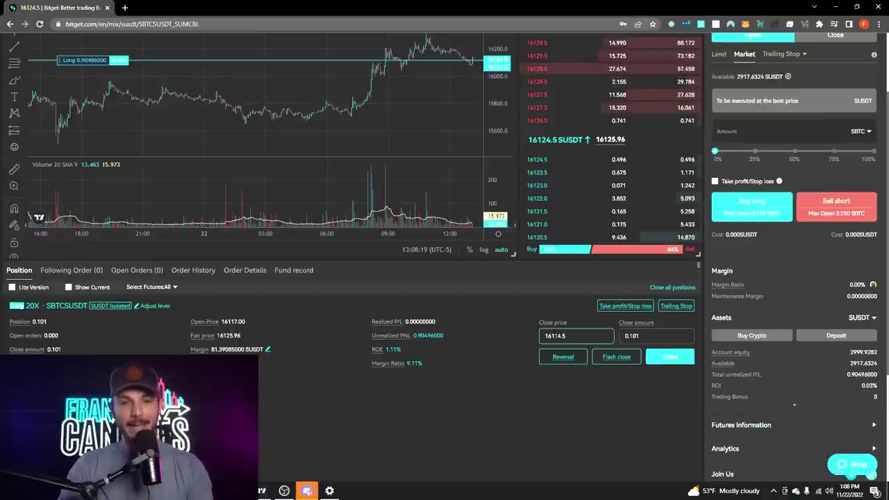
Step: Review the close price of the SBTCSUSDT long position and set its close amount to 25%
key("ctrl+a")
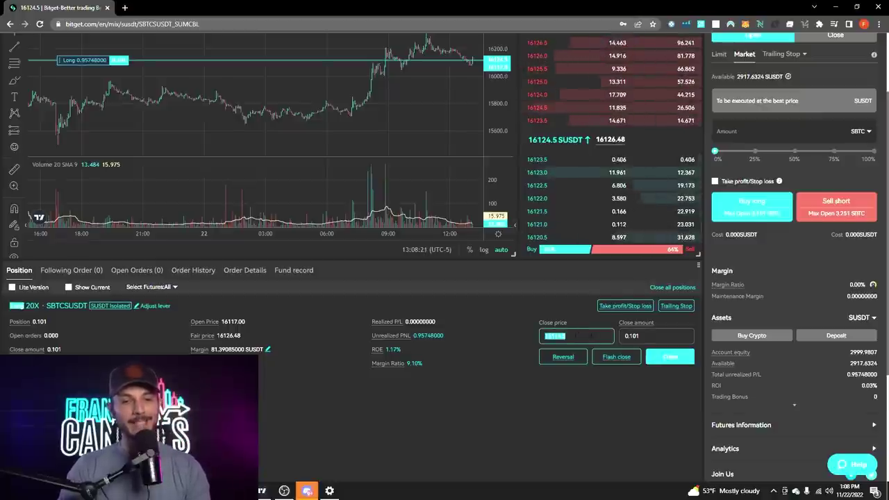
key("End")
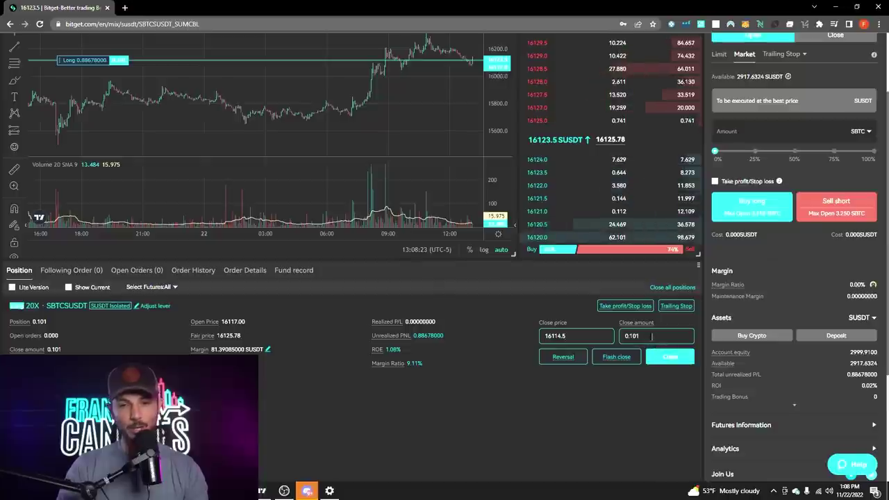
left_click_drag(651, 336, 634, 336)
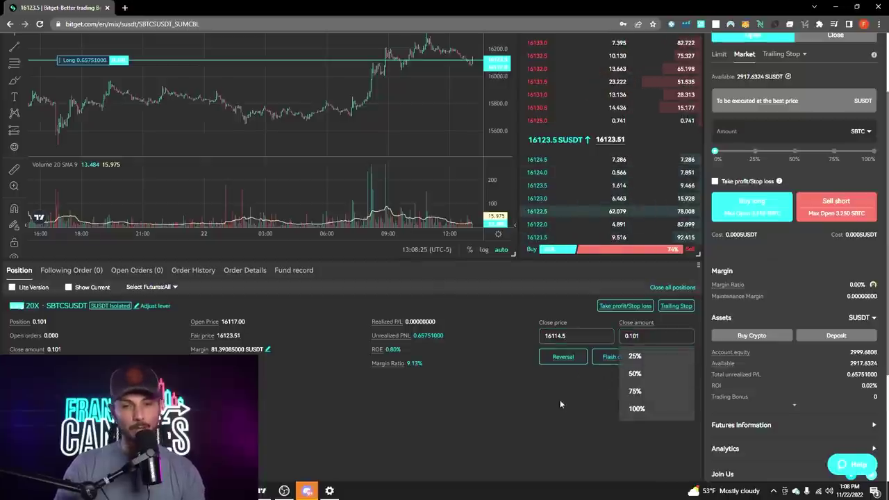
left_click(563, 335)
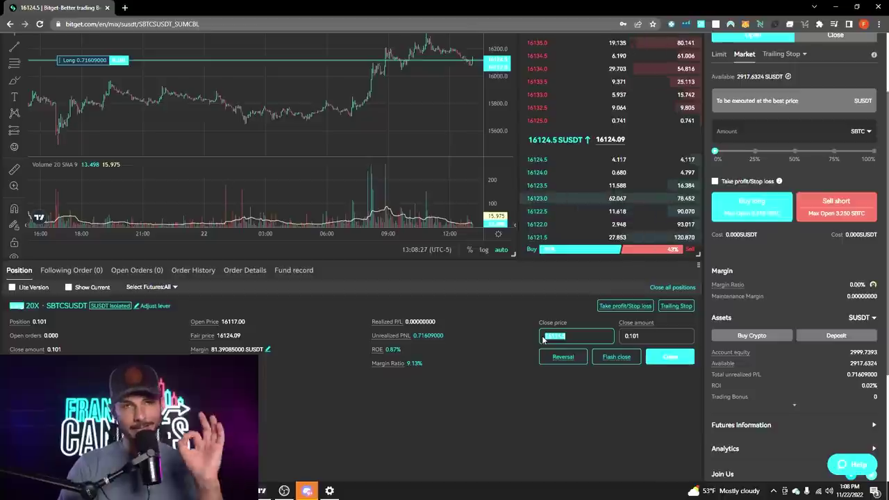
left_click(512, 387)
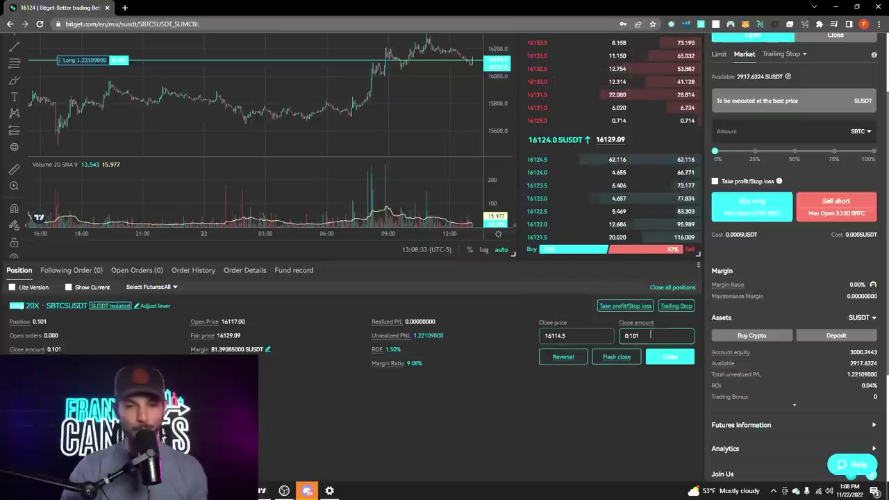
left_click(633, 354)
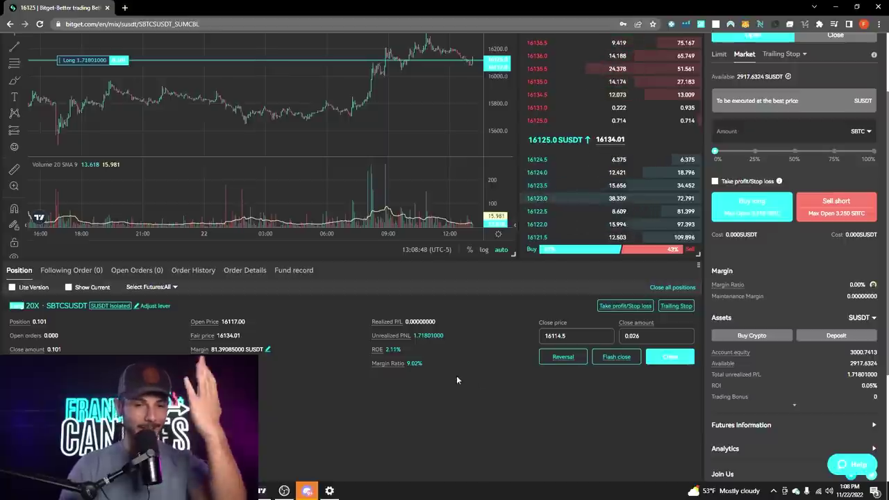
Step: Flash close the SBTCSUSDT long position at market price and confirm the order
left_click(615, 357)
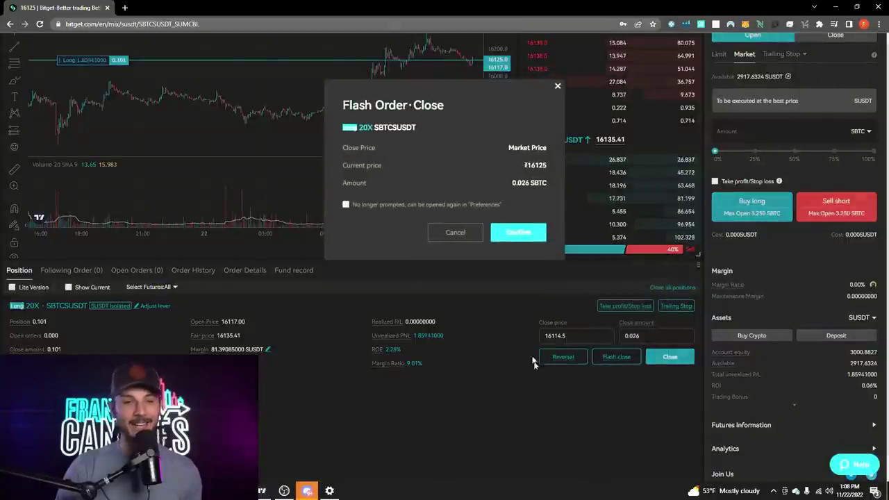
left_click(518, 234)
scroll(435, 395, "down", 1)
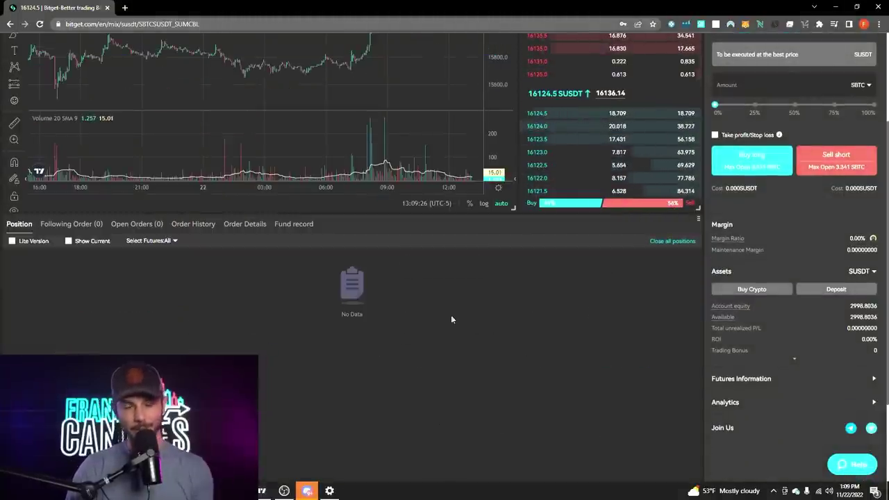
Step: Return to the Bitget home page, open Spot Trading and look over the BTC/USDT trading page
scroll(454, 414, "up", 3)
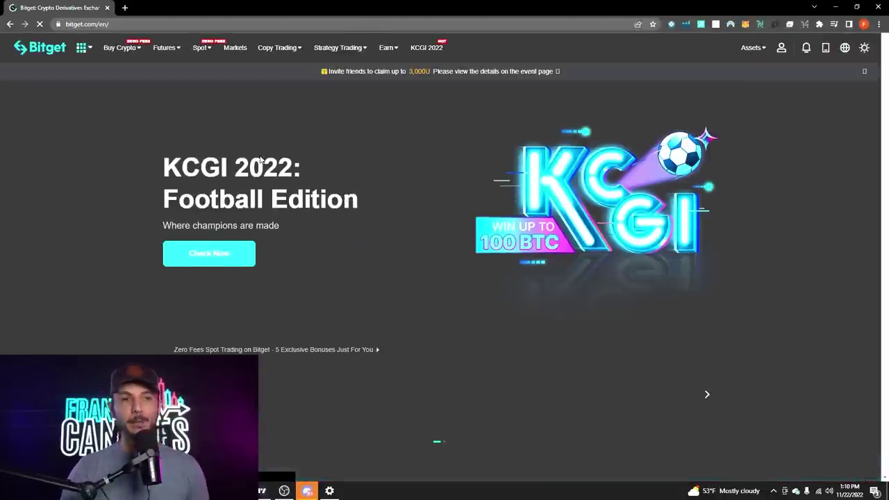
mouse_move(203, 55)
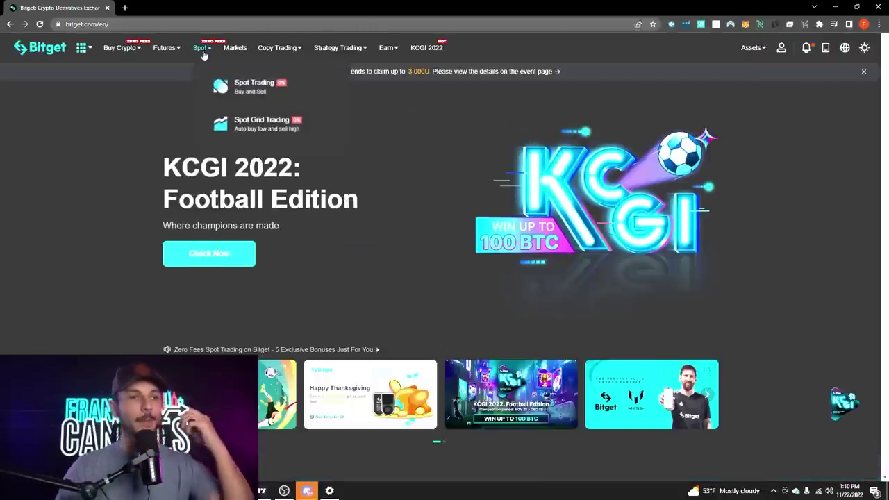
left_click(221, 87)
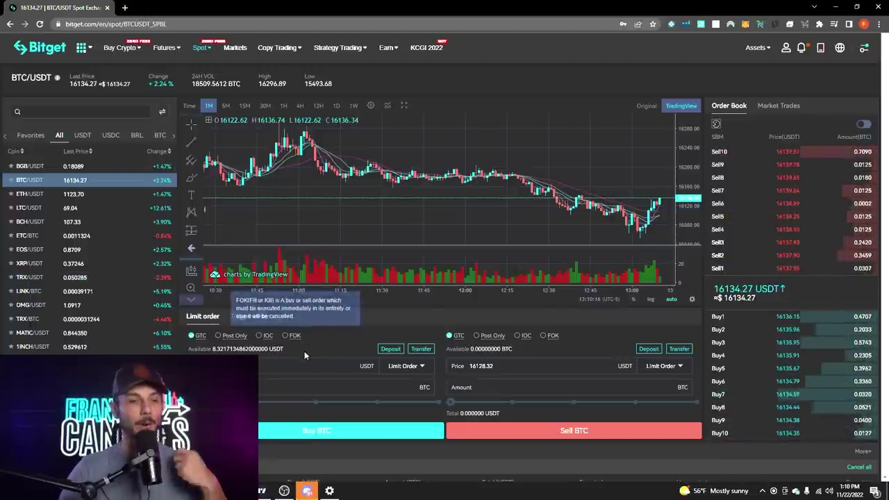
scroll(304, 356, "down", 1)
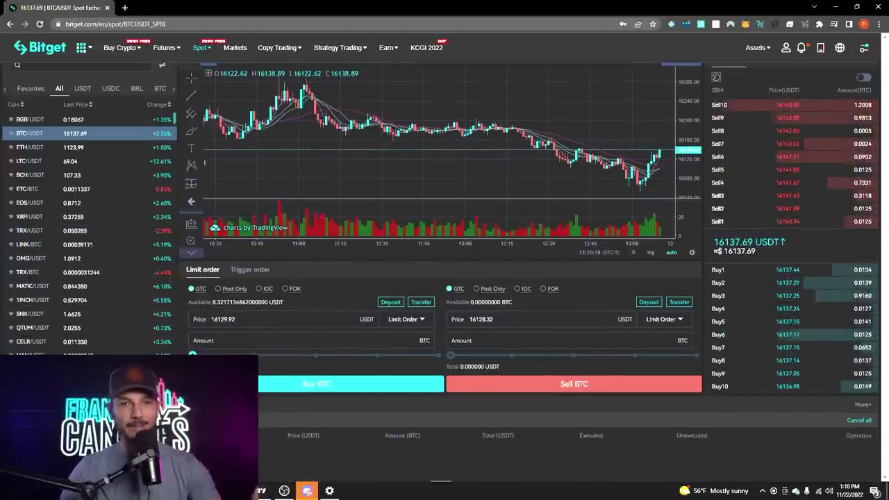
scroll(444, 250, "up", 1)
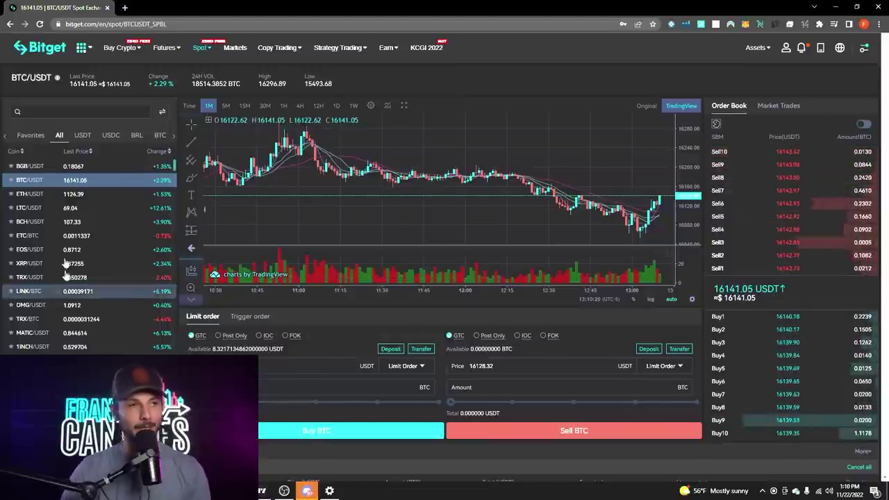
Step: Search the spot pairs for xrp and open the XRP/USDT market
left_click(53, 111)
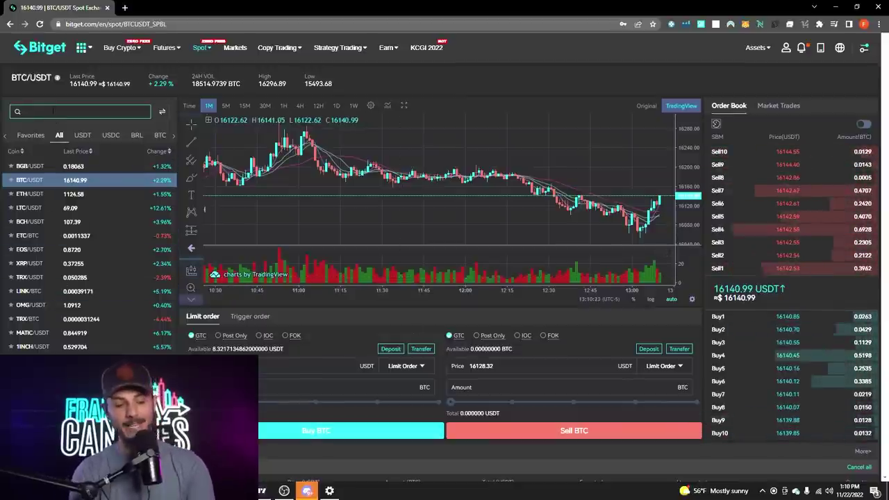
type("xrp")
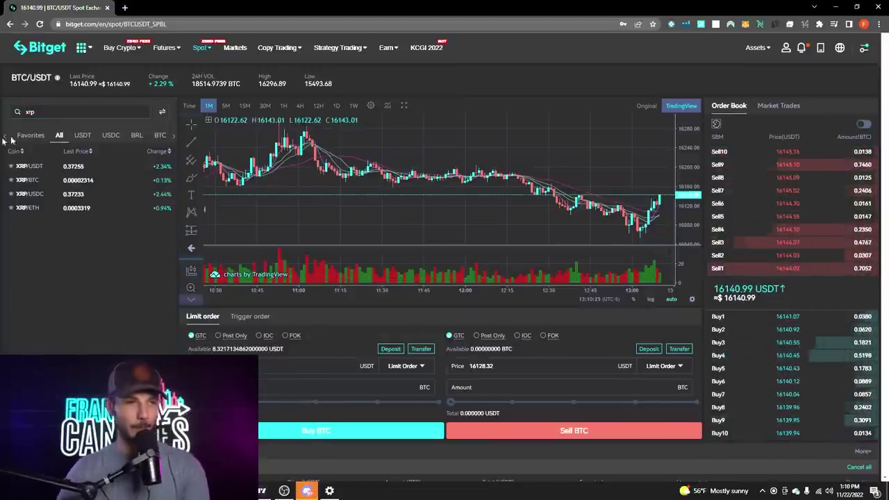
left_click(39, 169)
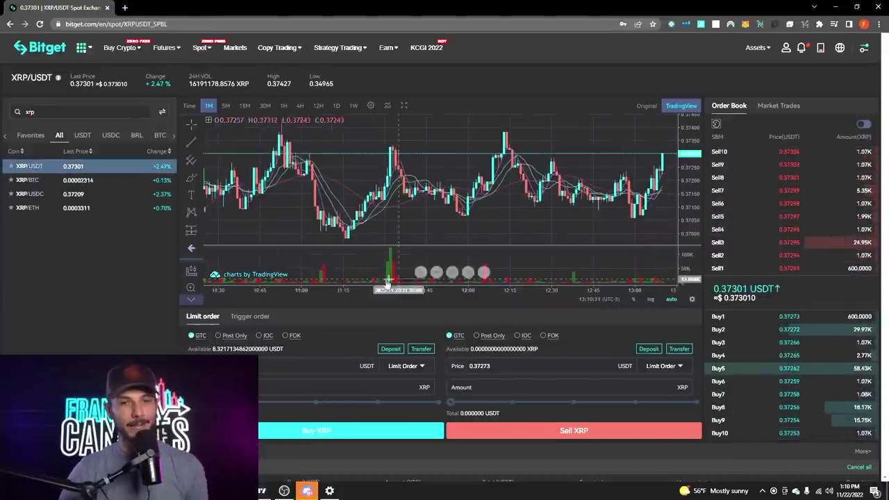
Step: Set the XRP limit buy amount to 100% of the available USDT, 22.3138 XRP
scroll(175, 321, "down", 1)
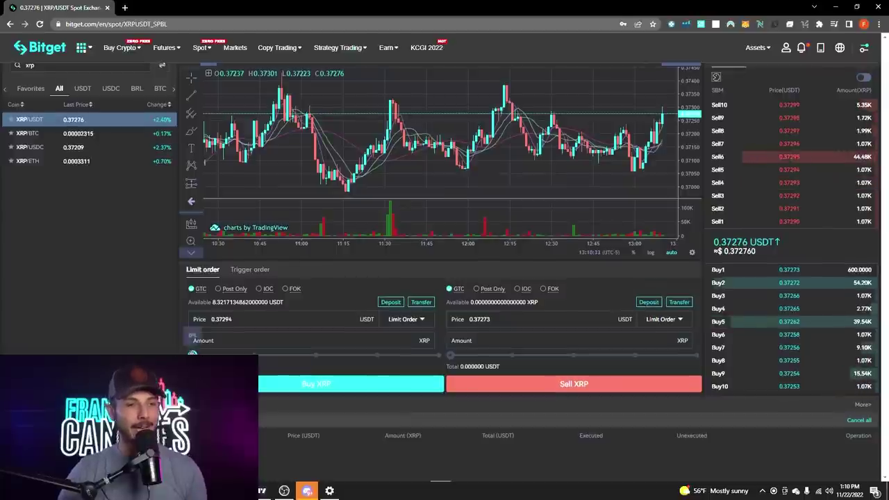
left_click_drag(192, 354, 438, 355)
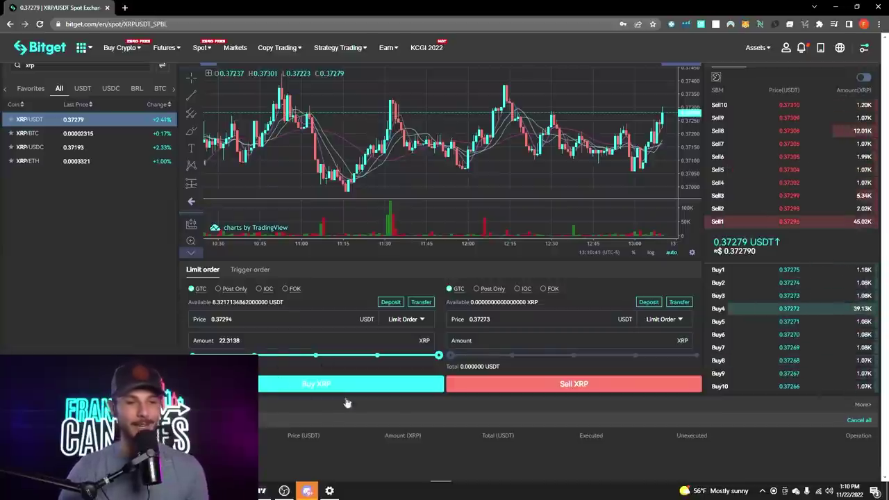
scroll(377, 330, "up", 1)
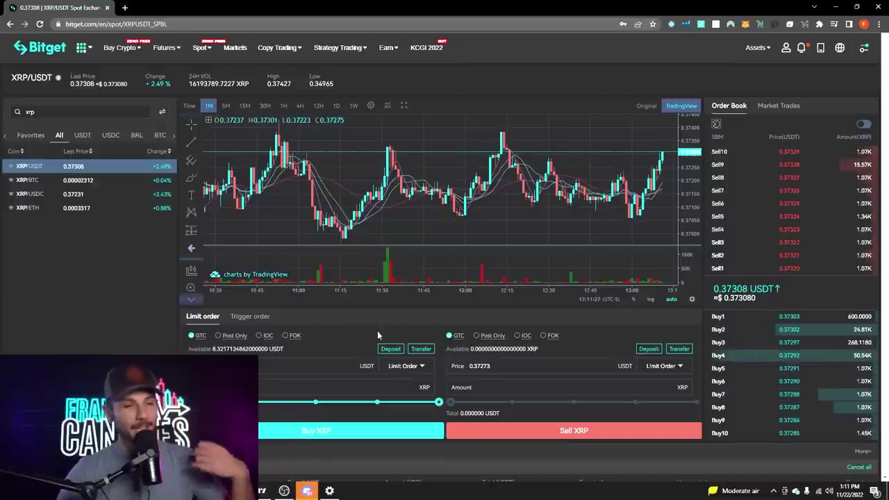
Step: Switch the XRP buy order type to Market Order and back to Limit Order
left_click(404, 366)
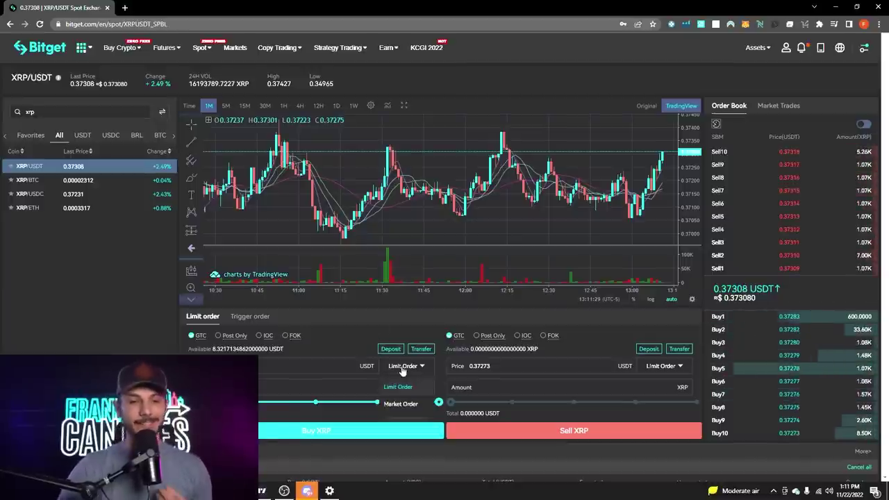
left_click(401, 404)
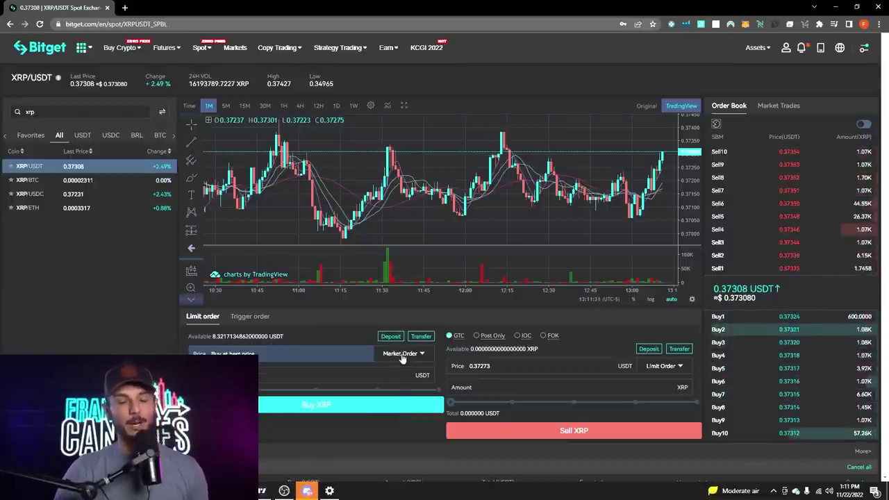
left_click(403, 355)
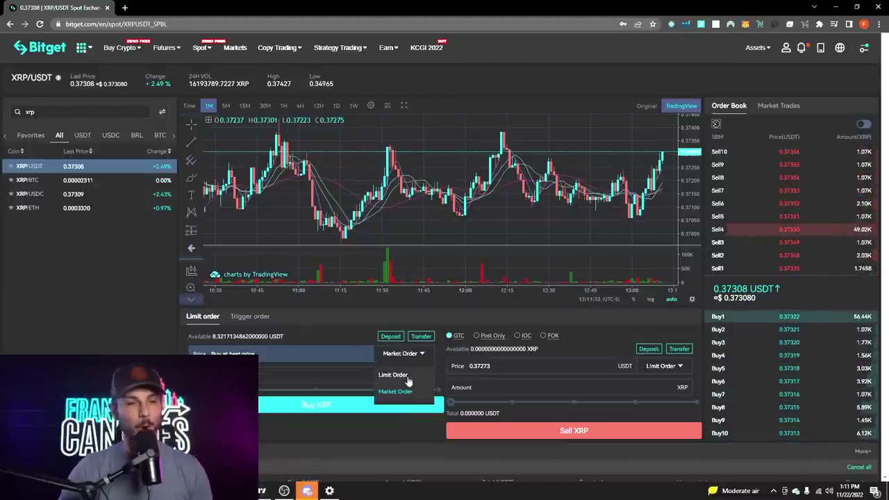
left_click(407, 376)
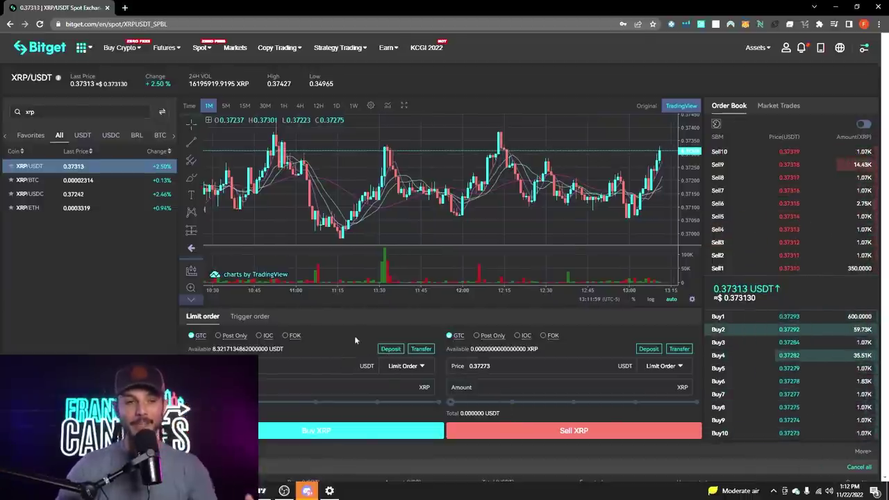
Step: Examine the recent market trades for XRP/USDT and return to the order book
scroll(313, 375, "down", 1)
scroll(438, 382, "up", 1)
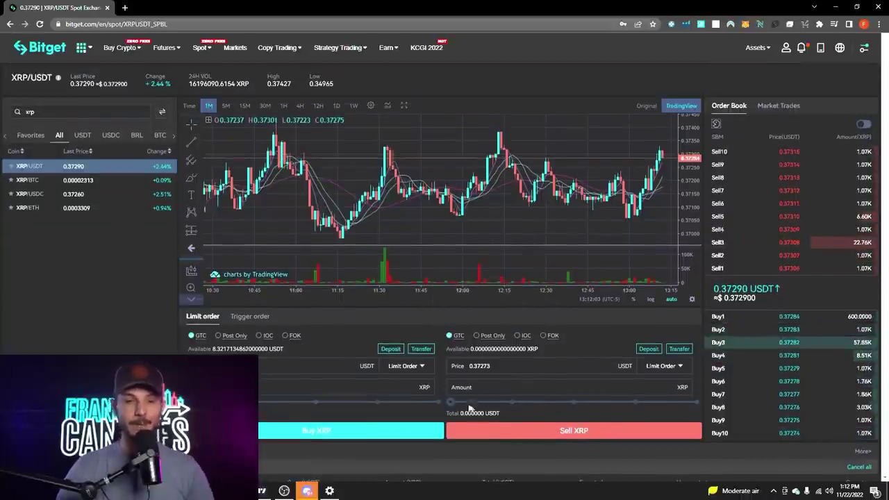
left_click(785, 106)
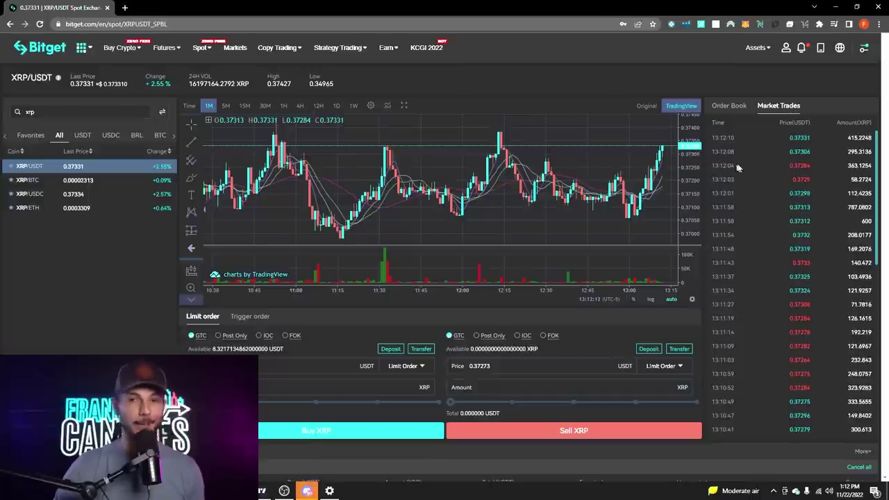
left_click(729, 105)
Step: Draw a descending trend line on the XRP/USDT chart from the peak near 12:30 to the latest candles
scroll(451, 188, "down", 2)
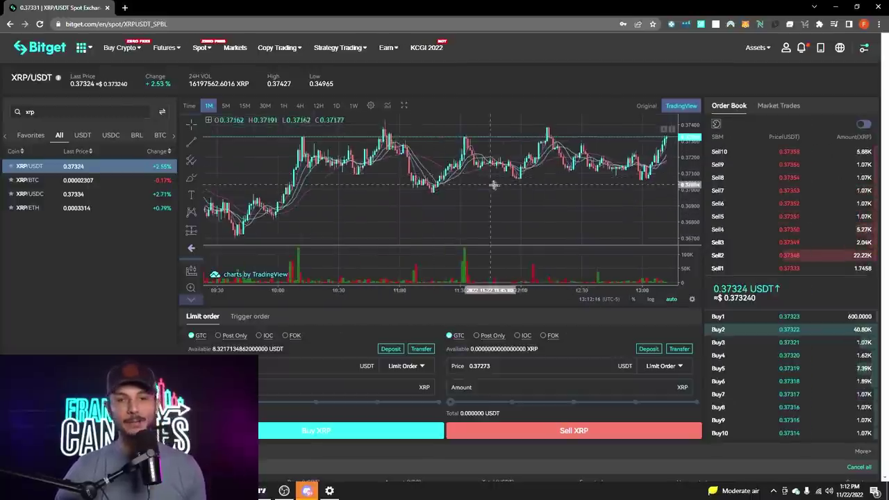
scroll(493, 185, "up", 2)
left_click_drag(542, 159, 679, 200)
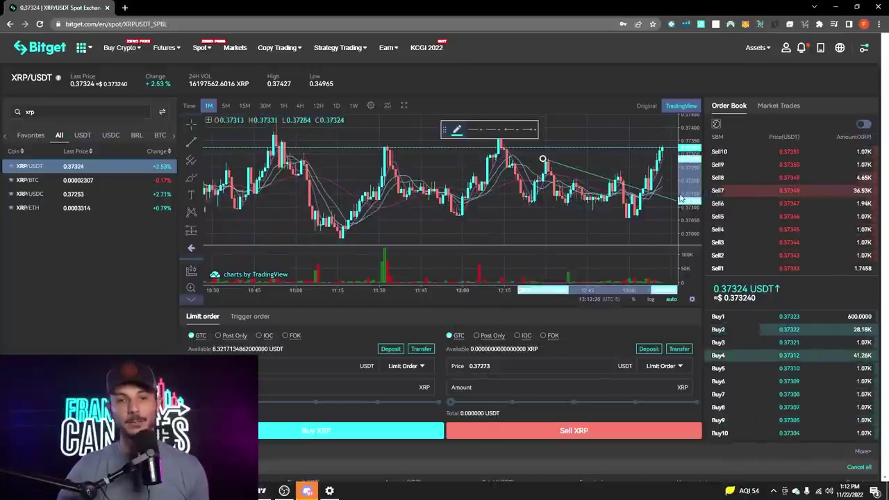
left_click(652, 214)
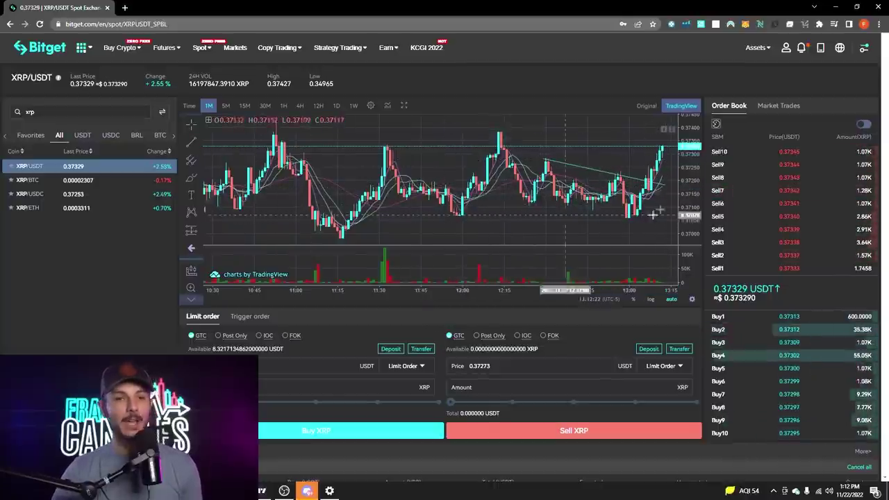
Step: View the XRP/USDT chart in its Original version and return to the TradingView version
left_click(645, 107)
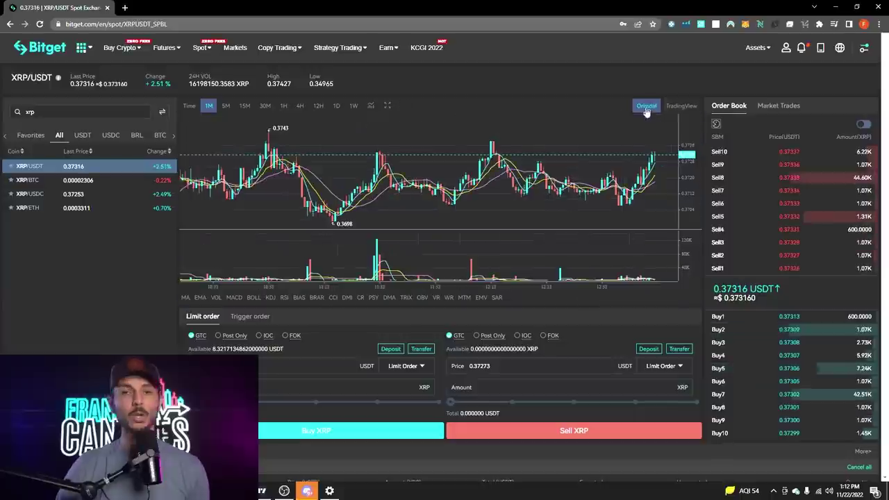
left_click(682, 107)
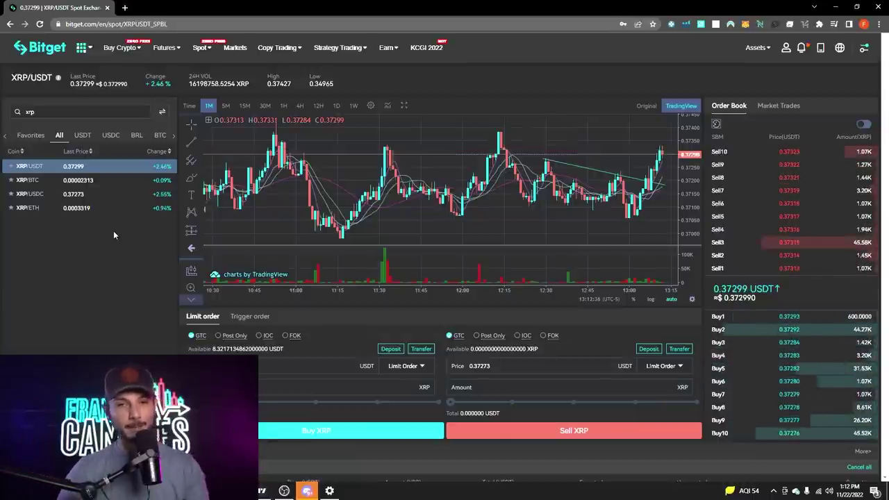
Step: Open the Spot Grid Trading page for BTC/USDT and dismiss its welcome introduction
mouse_move(200, 54)
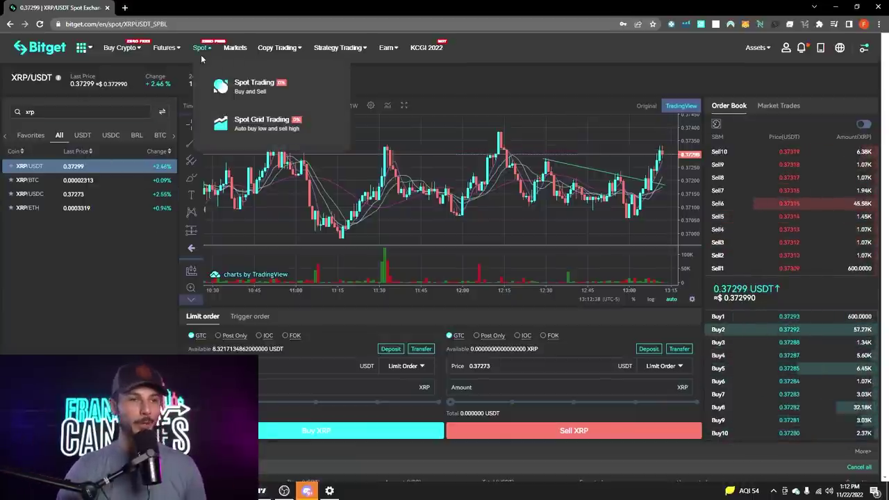
left_click(233, 125)
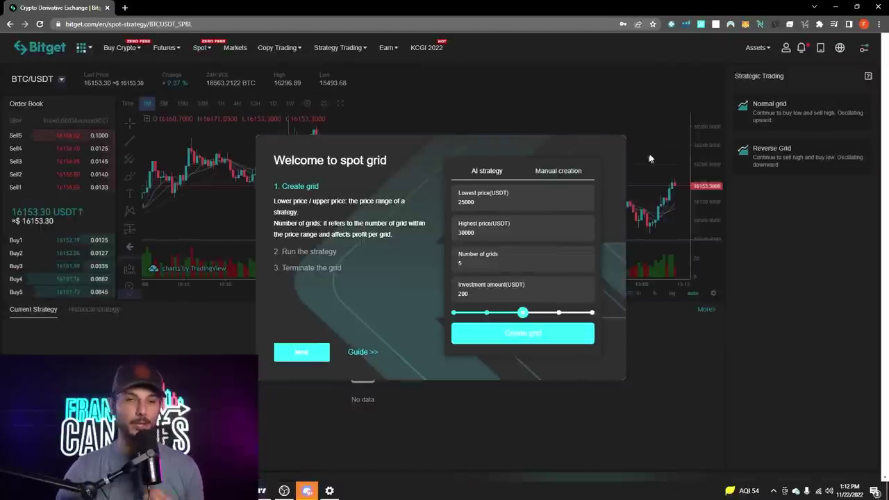
left_click(667, 140)
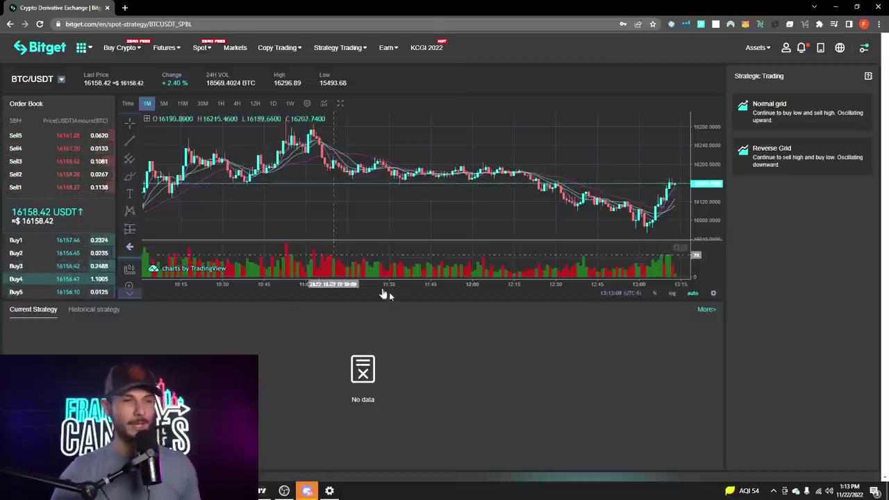
Step: Open the Copy Trading page and examine the Top Traders list with its returns and follower slots
mouse_move(208, 55)
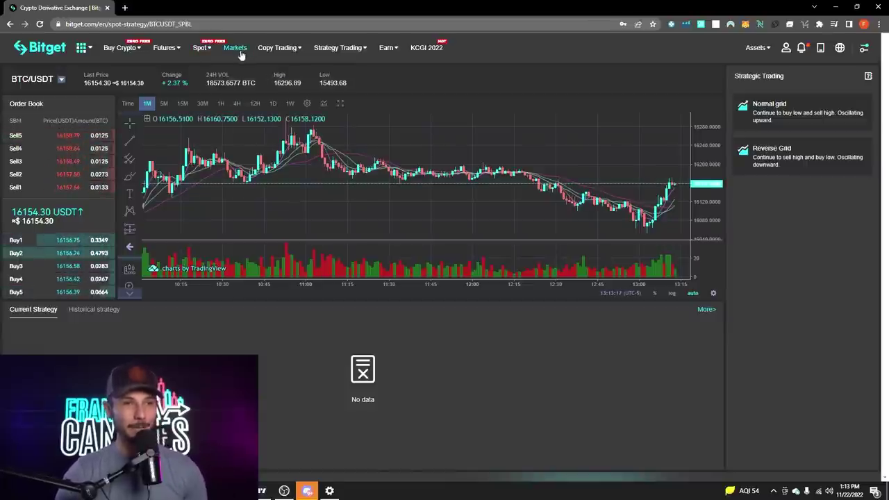
mouse_move(277, 47)
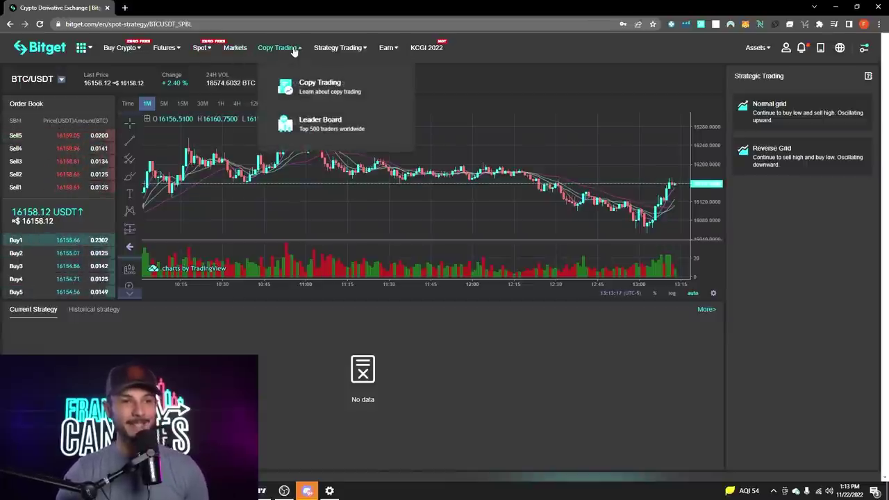
left_click(309, 84)
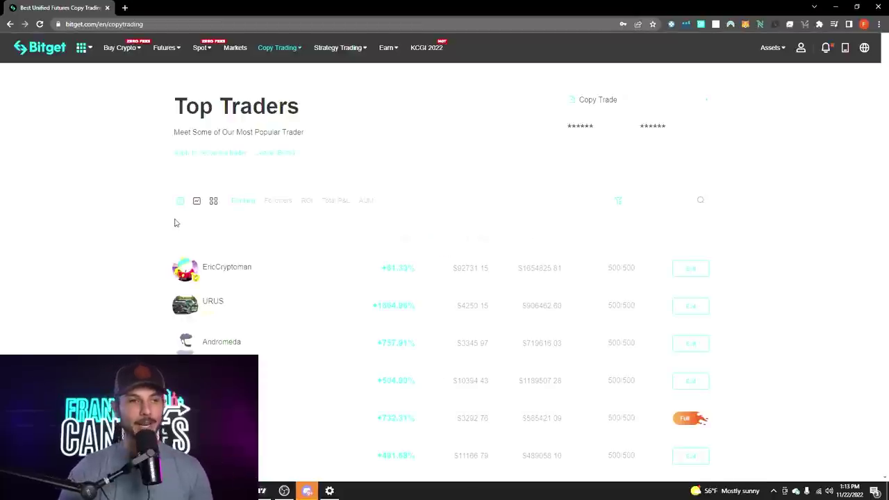
scroll(553, 306, "down", 2)
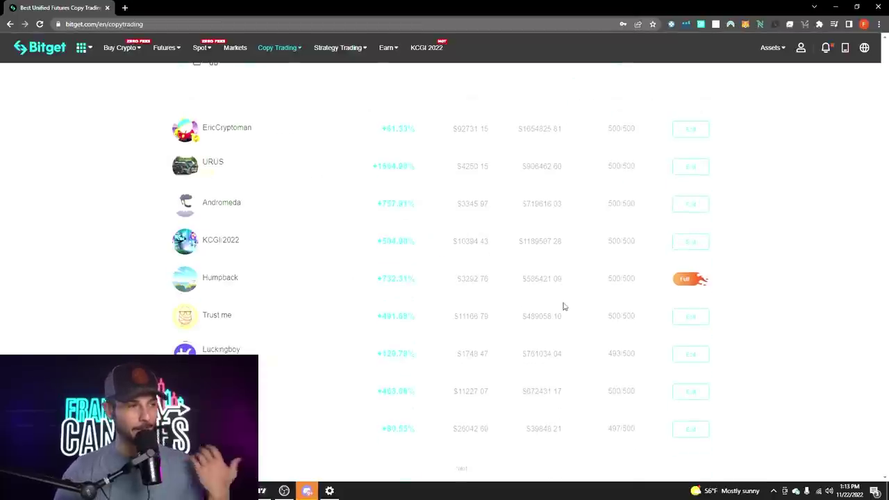
scroll(725, 278, "up", 2)
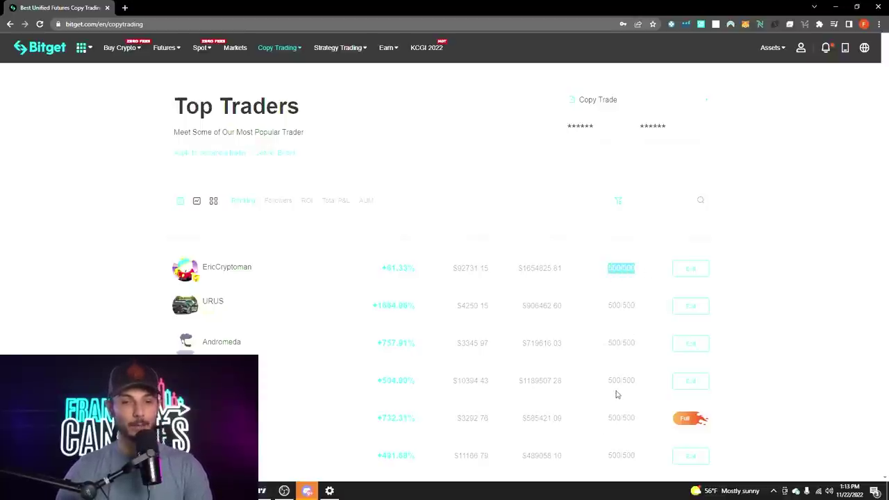
scroll(604, 321, "down", 3)
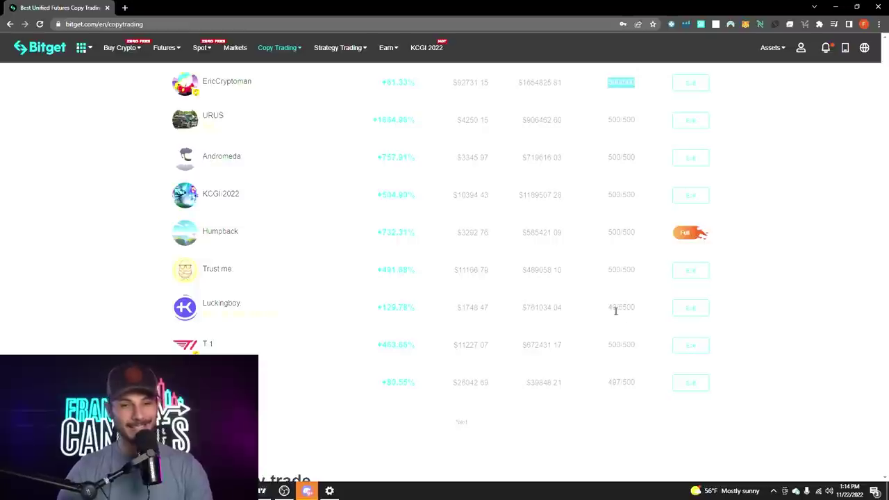
scroll(249, 204, "up", 2)
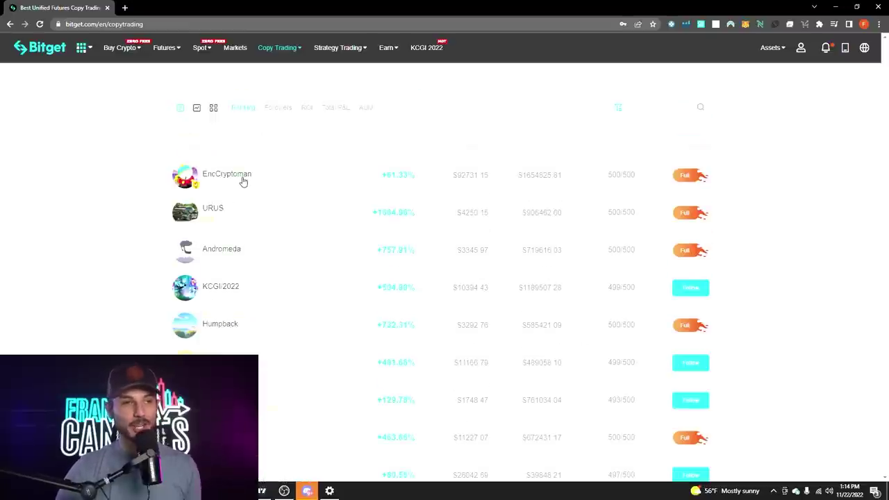
Step: Open the first-listed trader's profile, set the P/L Ratio and Total income charts to Last 1 month, and inspect their curves
left_click(242, 183)
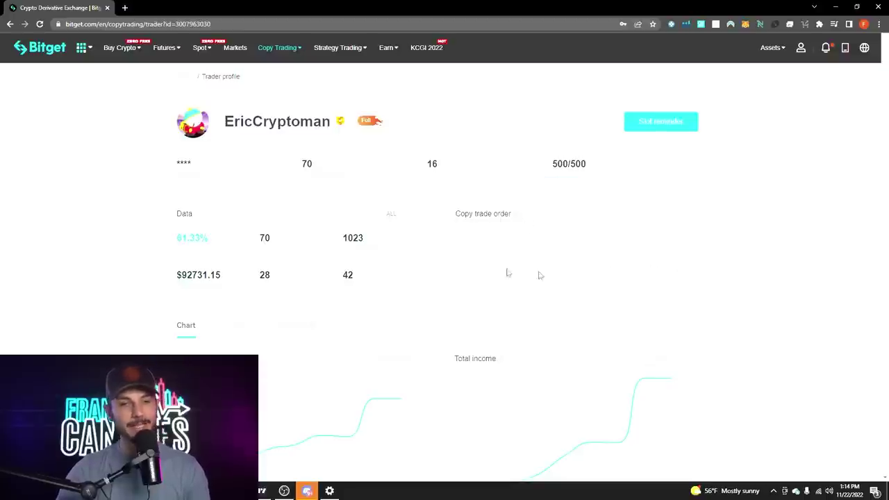
scroll(496, 287, "down", 3)
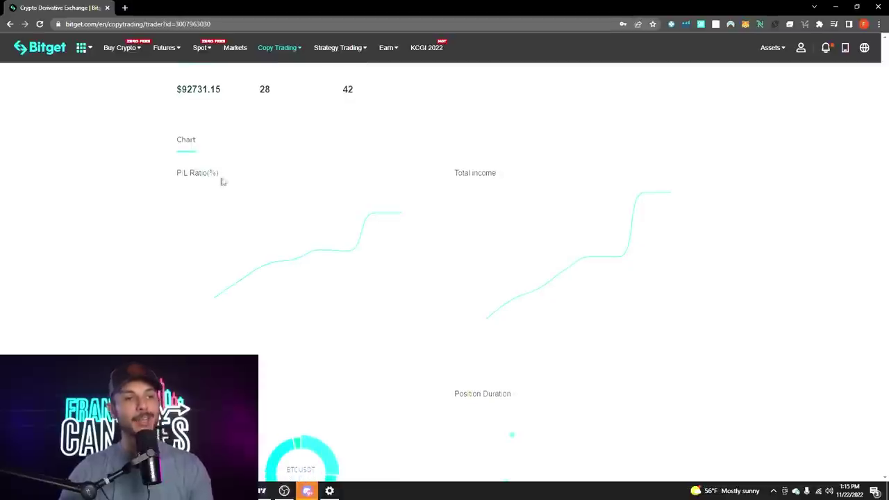
left_click(391, 178)
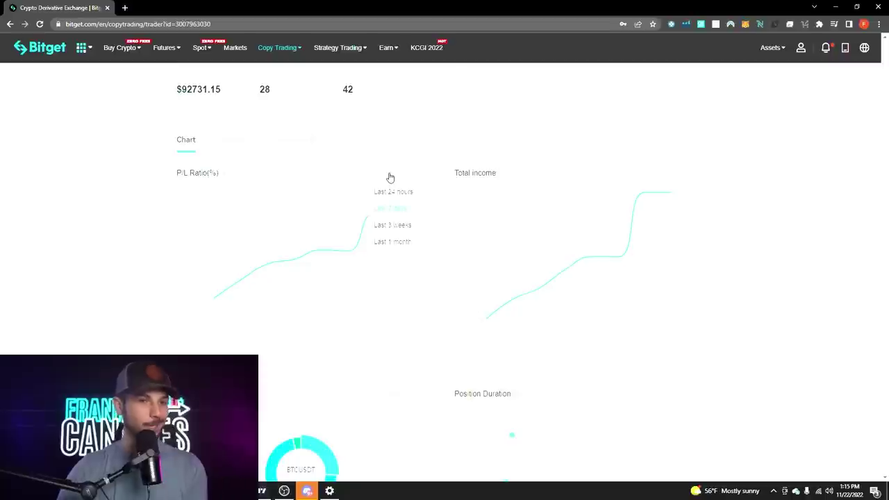
left_click(401, 243)
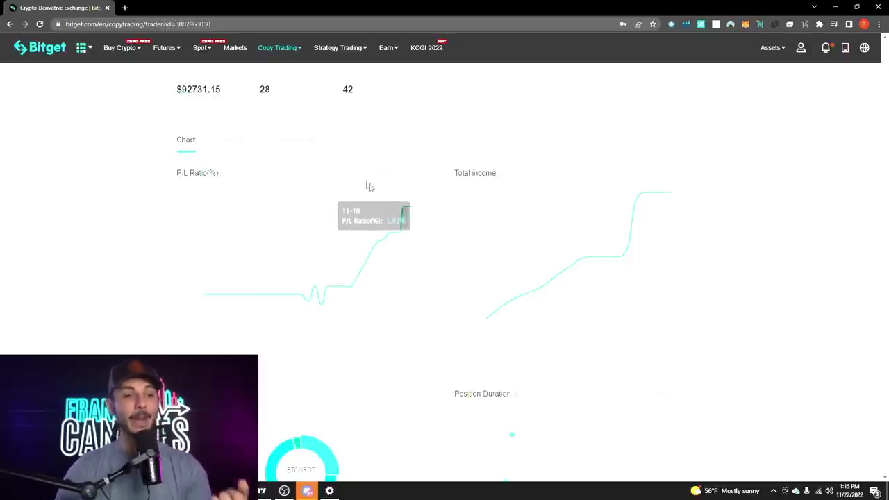
left_click(671, 174)
left_click(670, 242)
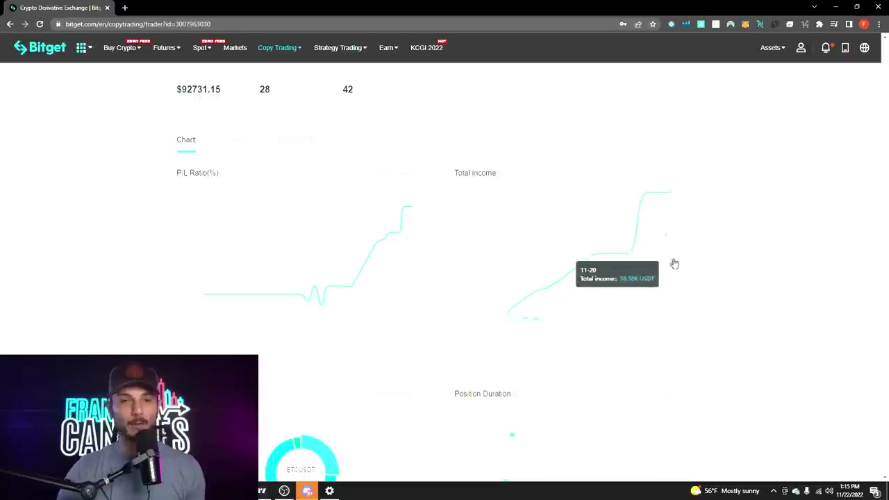
mouse_move(404, 212)
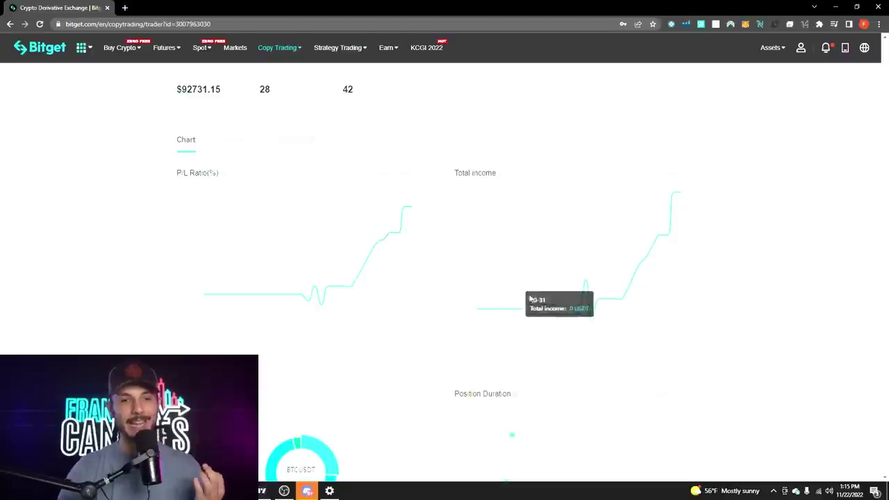
mouse_move(680, 201)
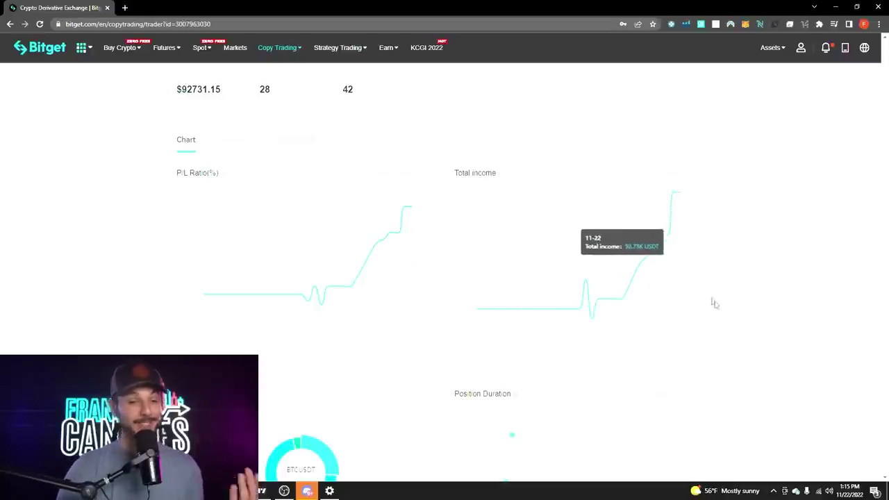
Step: Set the User preference chart to Last 1 month and inspect the trading pairs in its segments
scroll(712, 305, "down", 2)
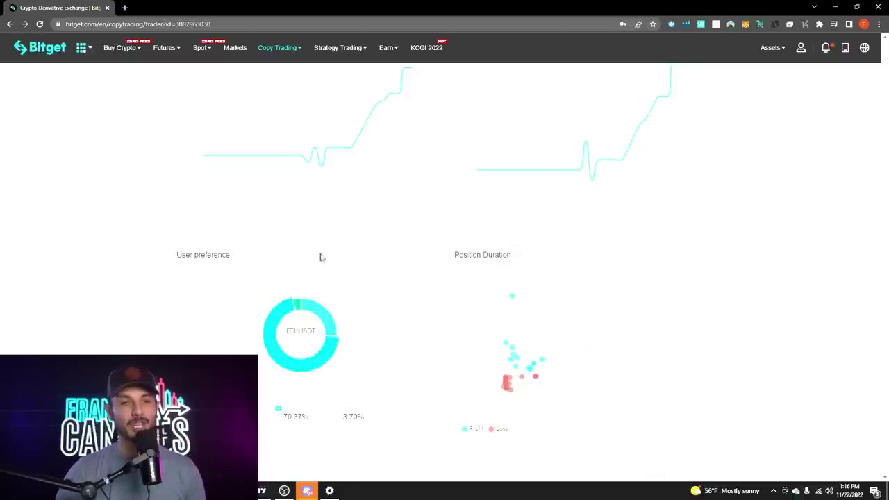
left_click(402, 259)
left_click(391, 325)
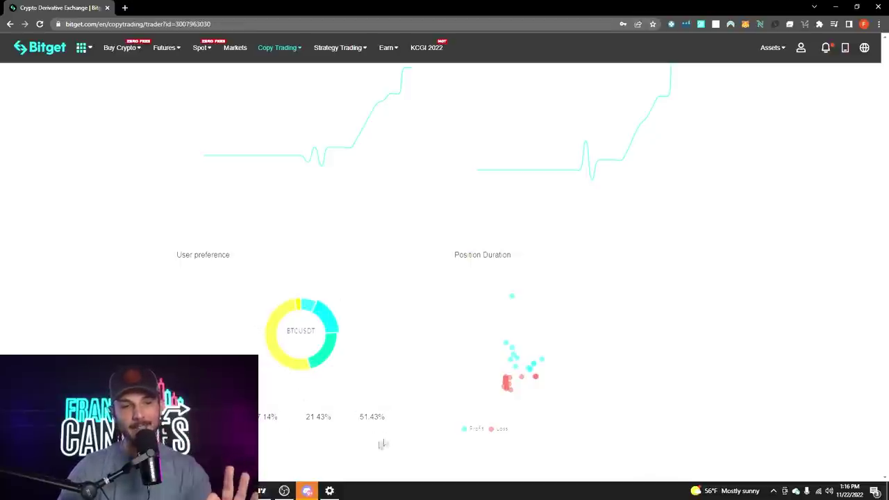
mouse_move(321, 355)
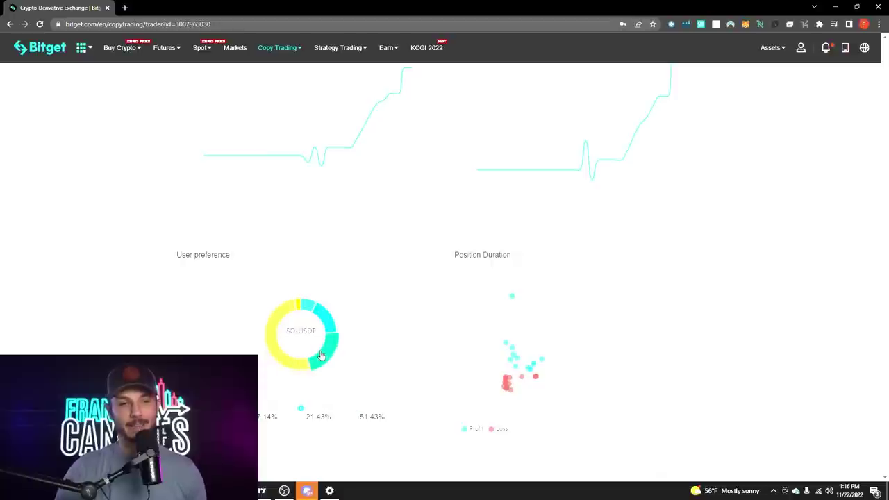
mouse_move(300, 306)
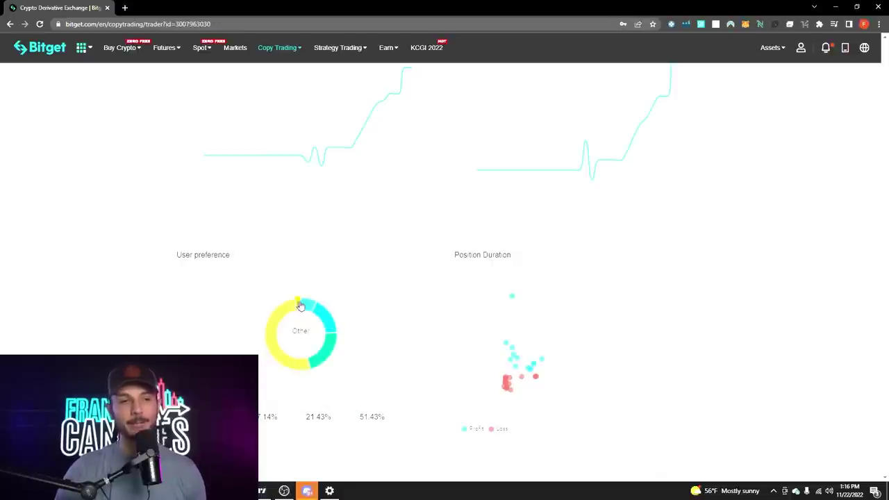
Step: Inspect the durations and amounts of individual profit and loss trades in the Position Duration chart
mouse_move(616, 332)
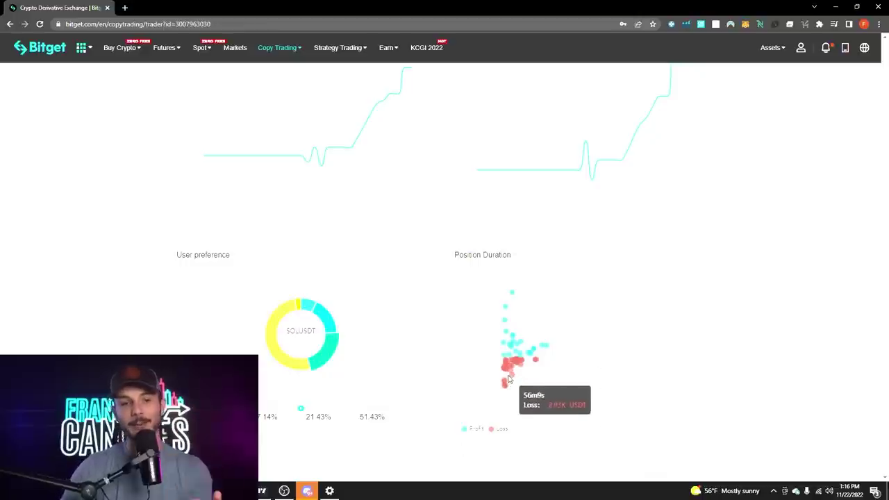
mouse_move(505, 392)
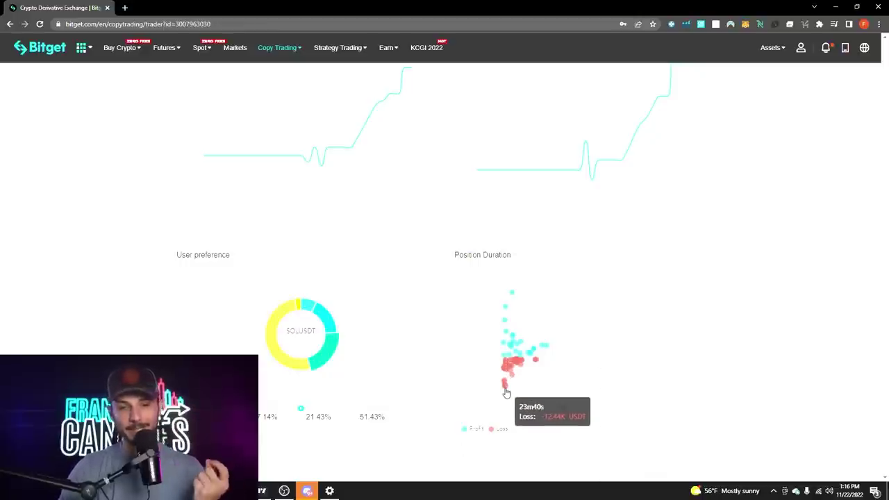
mouse_move(508, 369)
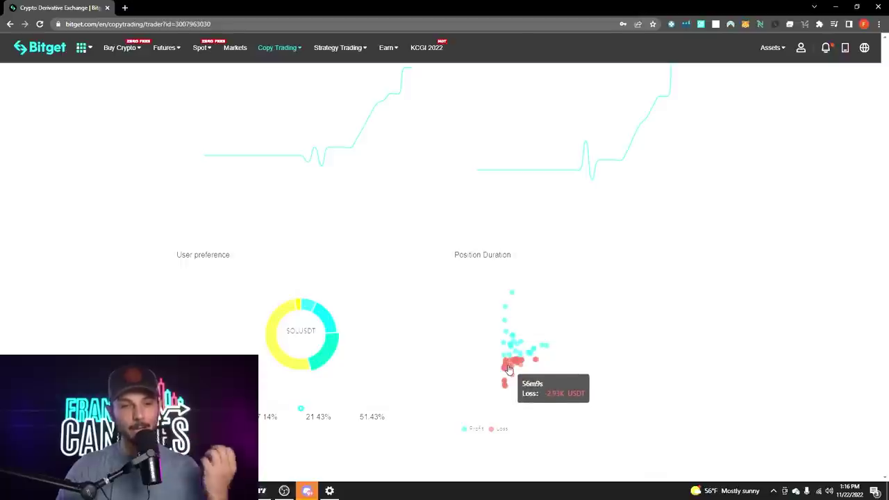
mouse_move(512, 339)
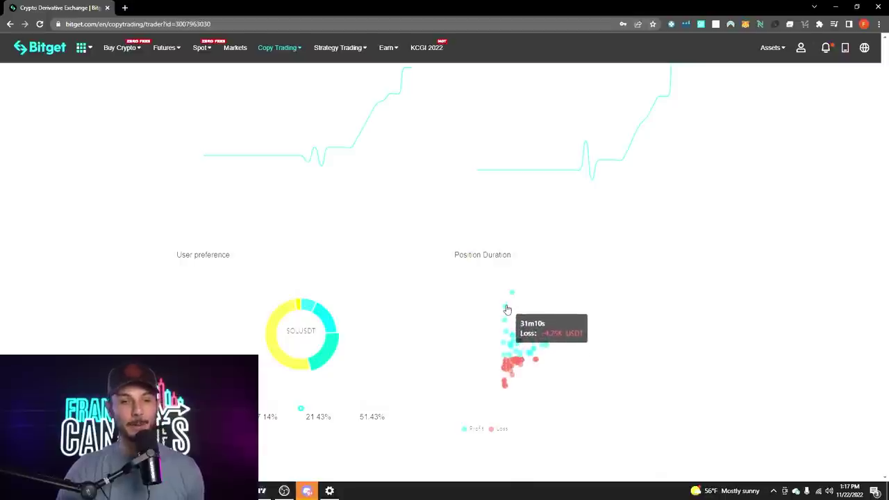
mouse_move(514, 296)
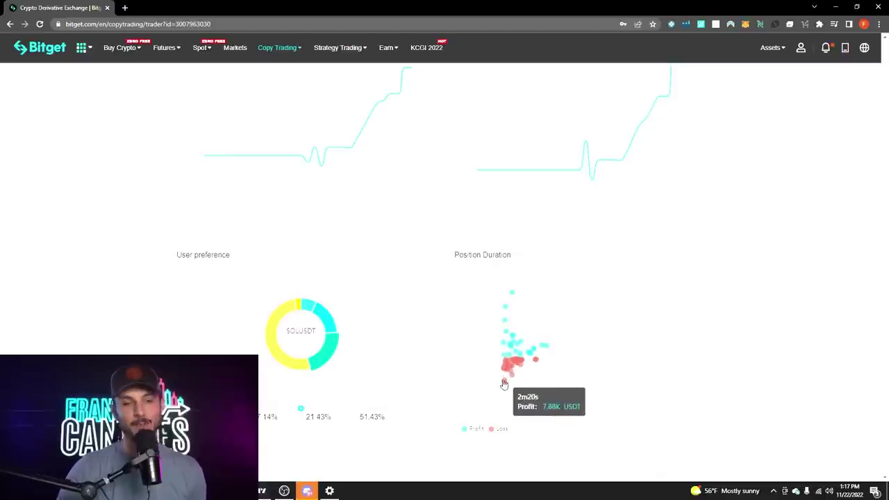
Step: Examine the trader's Trading Volume chart by date and return to the start of the profile
scroll(431, 345, "down", 3)
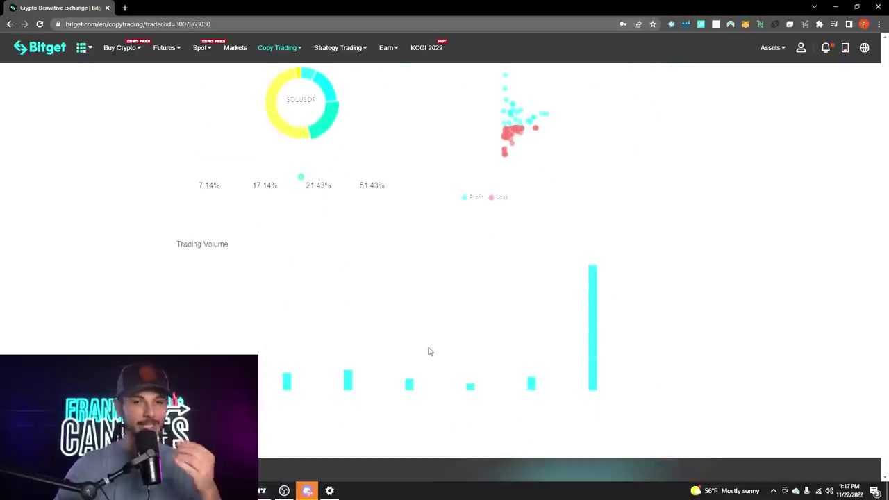
mouse_move(610, 352)
scroll(290, 363, "down", 4)
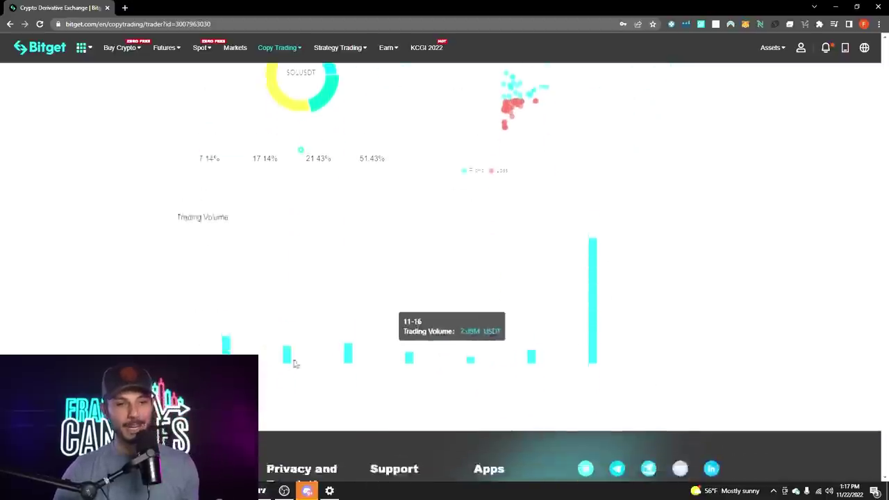
scroll(392, 350, "up", 8)
scroll(394, 351, "up", 2)
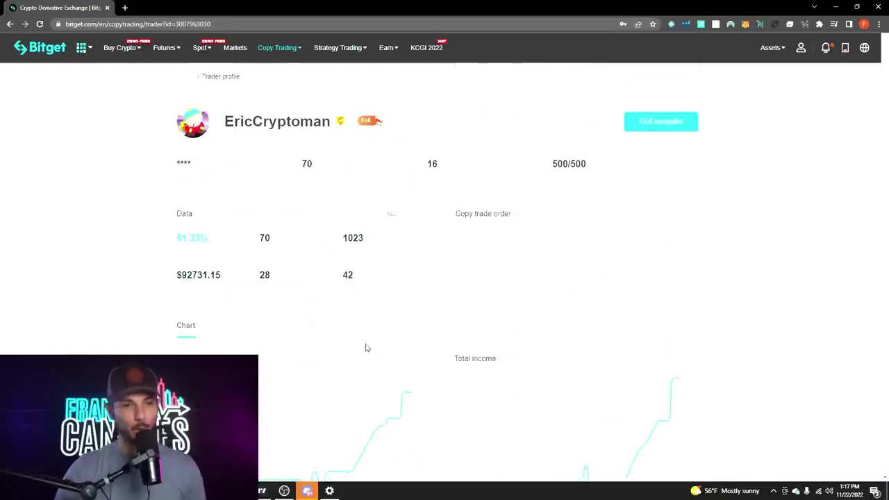
Step: Examine the trader's order history with entry and exit prices, and open the list of the trader's followers
scroll(366, 348, "down", 1)
left_click(234, 280)
scroll(442, 276, "down", 1)
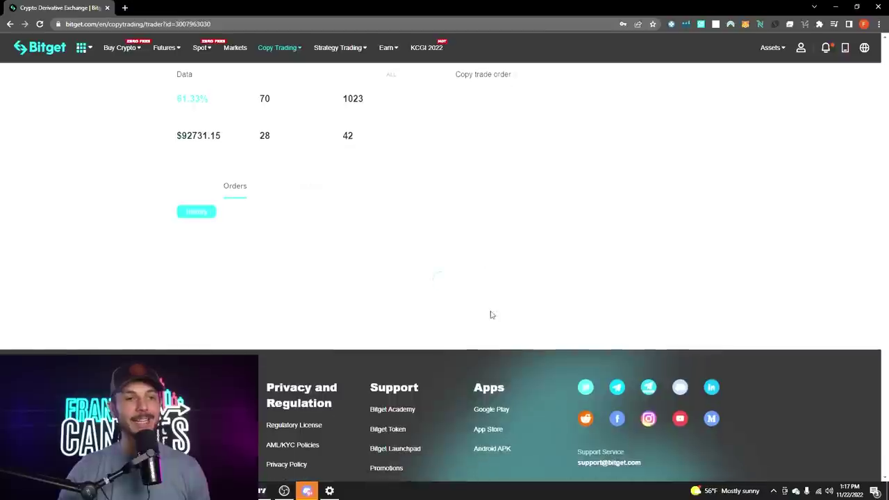
scroll(248, 155, "down", 2)
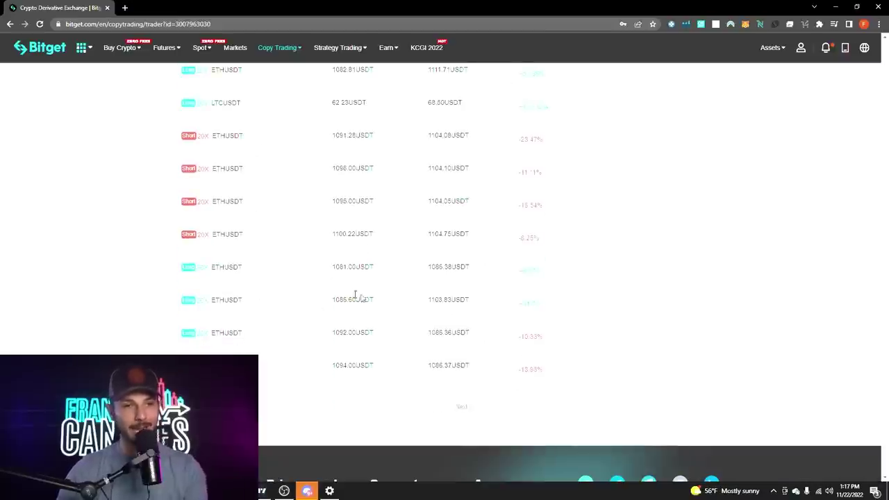
scroll(355, 297, "up", 1)
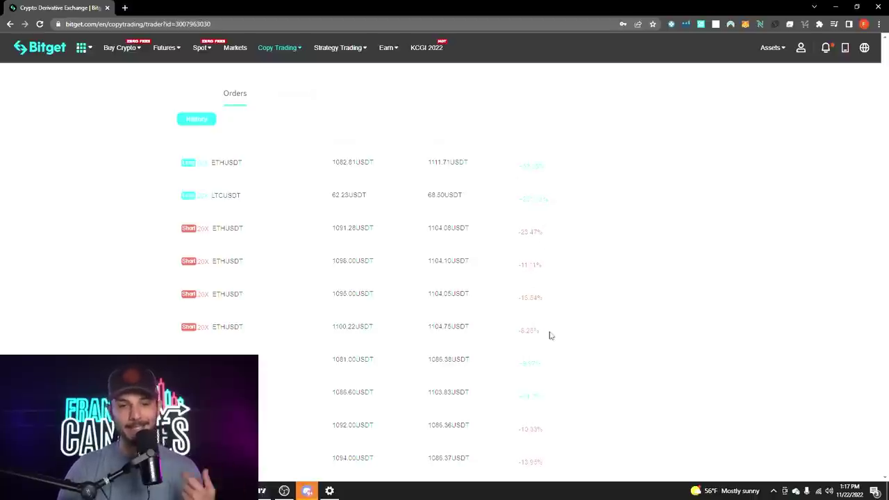
scroll(545, 341, "down", 1)
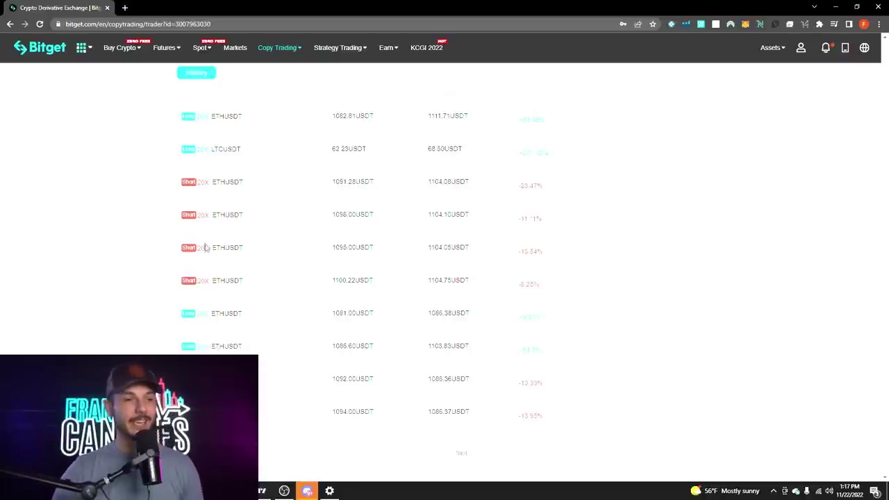
scroll(351, 300, "up", 2)
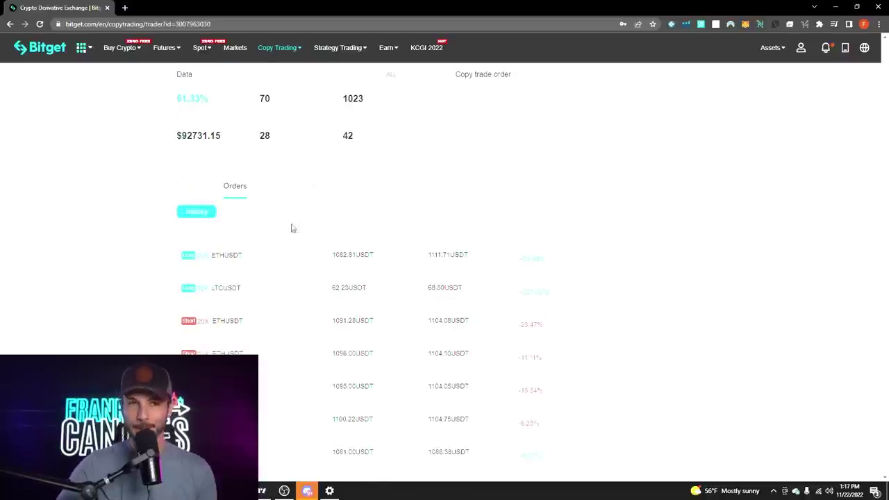
left_click(290, 194)
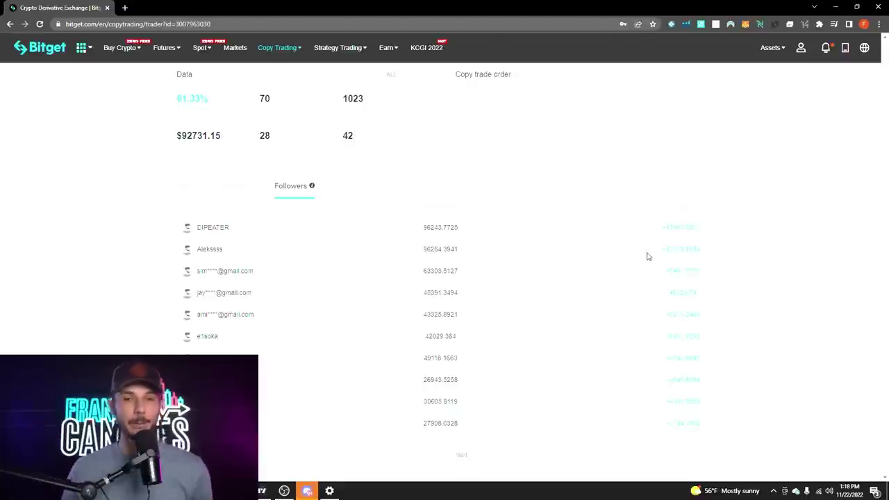
Step: Return to the Top Traders list and filter it with Hide "Full" turned on
scroll(498, 244, "up", 2)
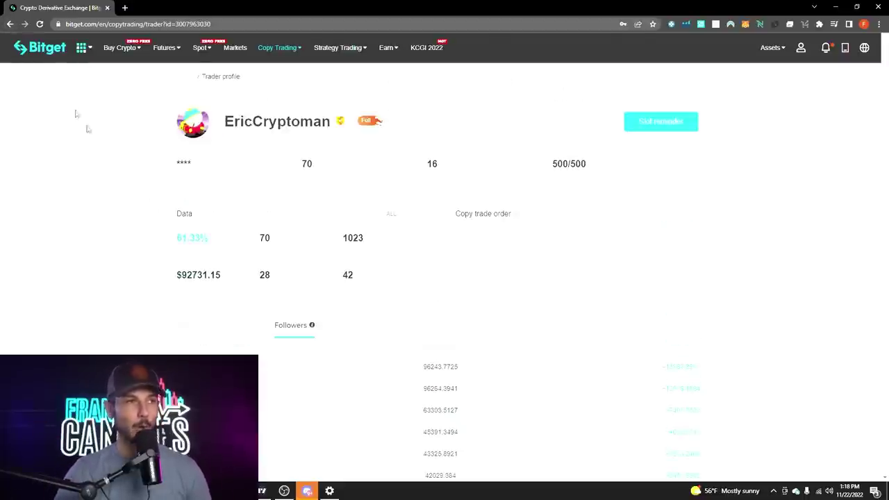
left_click(11, 25)
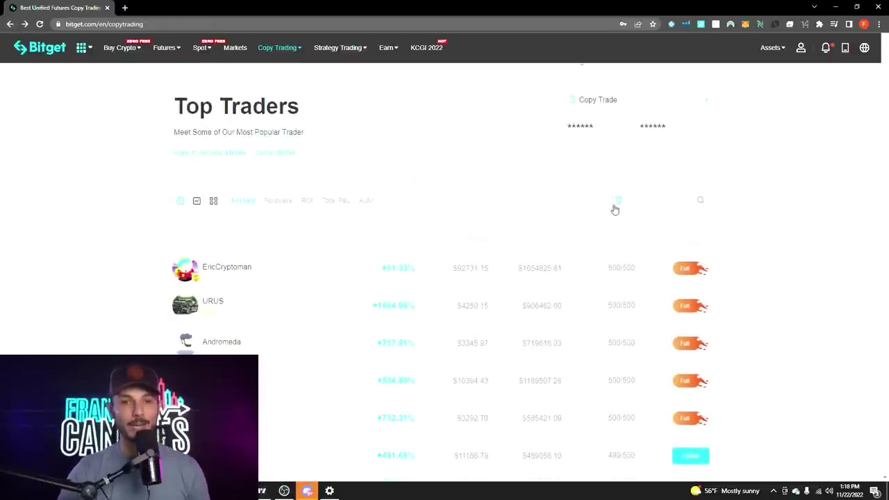
left_click(621, 200)
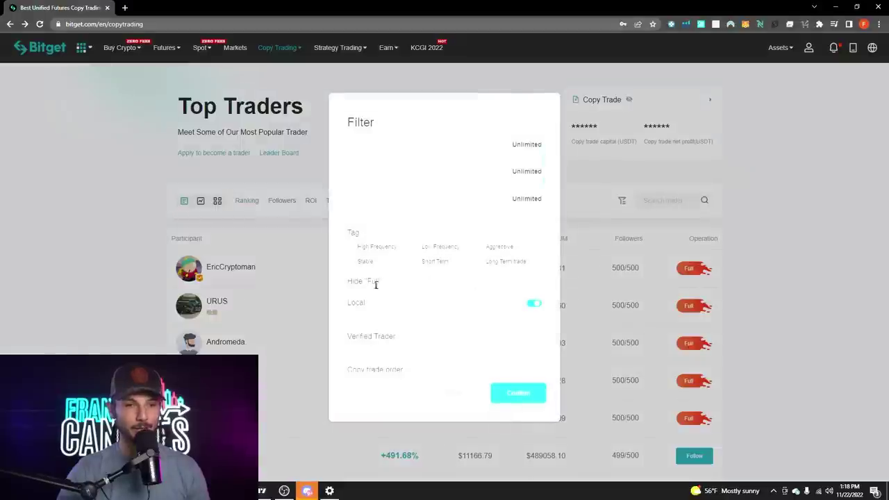
left_click(532, 283)
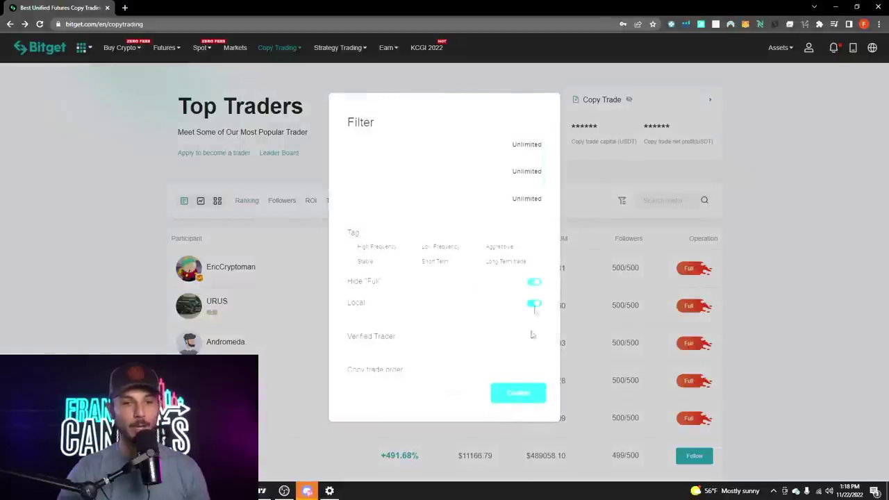
left_click(517, 395)
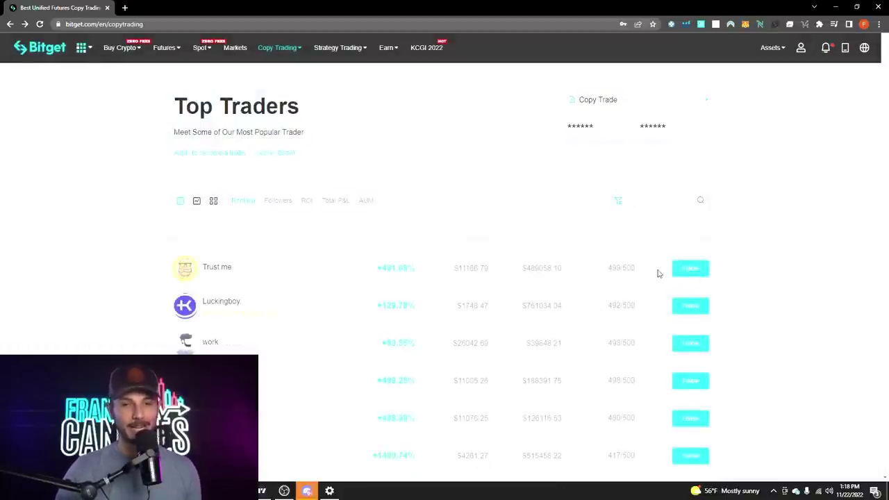
Step: Start following the first trader in the filtered list and accept the Bitget Copy Trade Agreement
left_click(690, 269)
scroll(347, 311, "down", 10)
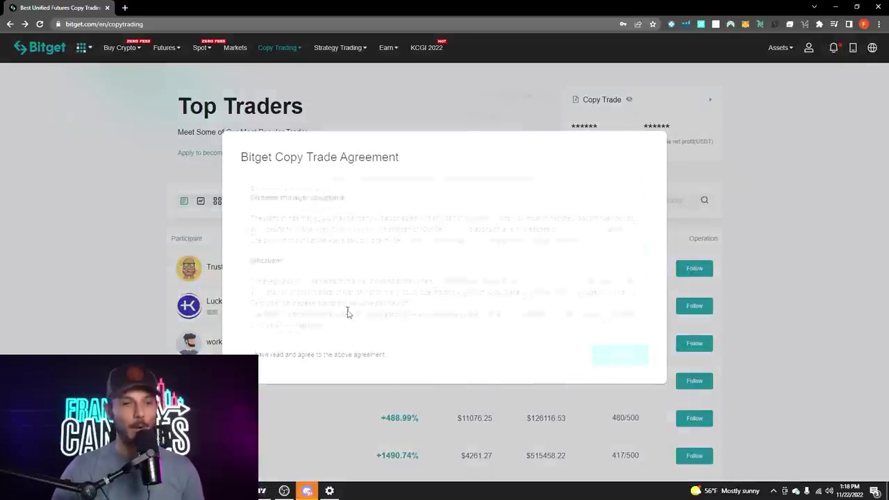
left_click(300, 356)
left_click(609, 355)
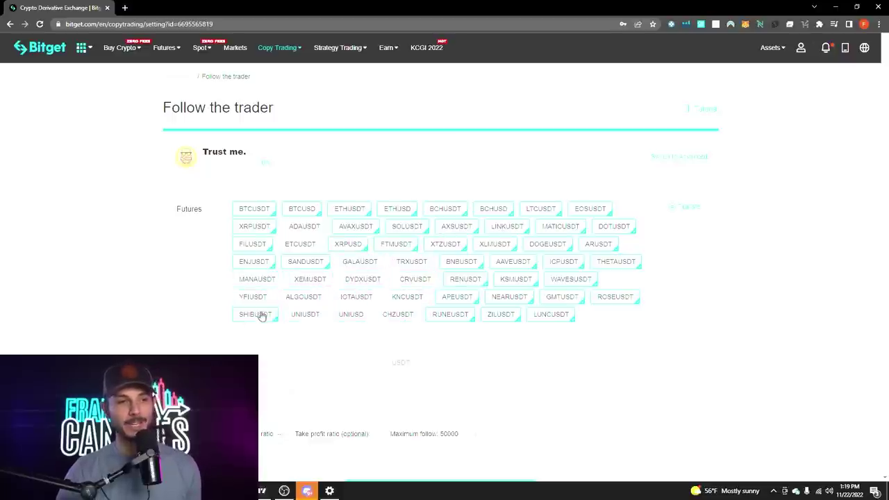
Step: Try Follow Mode amounts of 3000, 160 and 219 USDT for the trader, and settle on 10 USDT
scroll(295, 326, "down", 1)
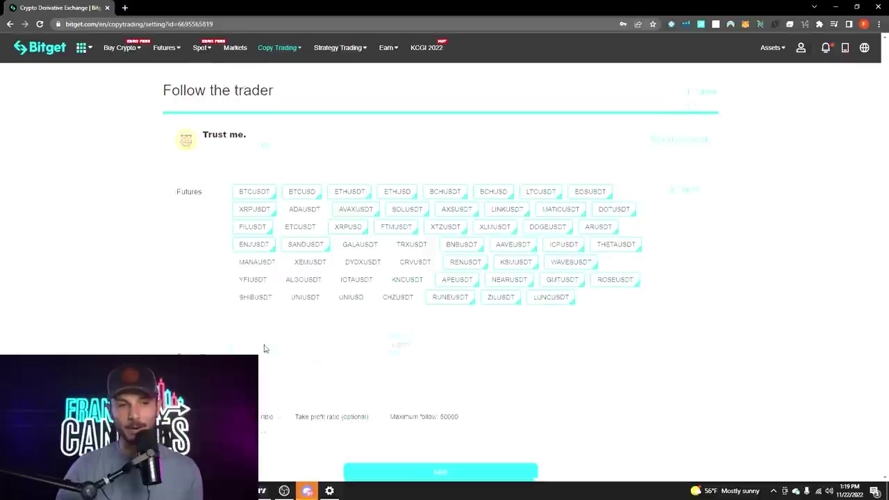
left_click_drag(234, 333, 431, 343)
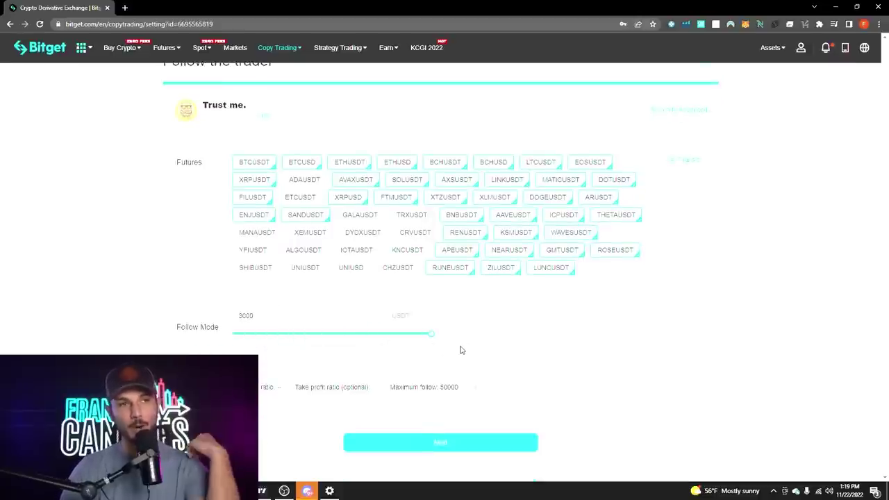
left_click_drag(431, 334, 456, 387)
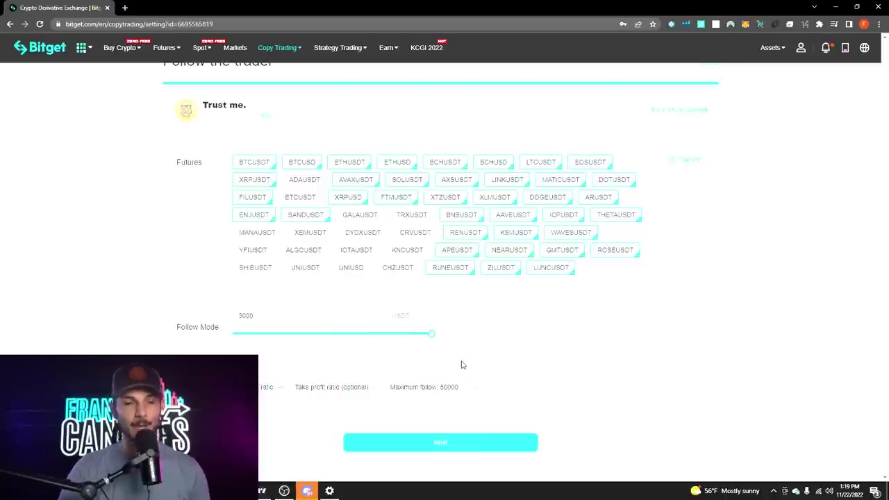
left_click_drag(446, 362, 245, 342)
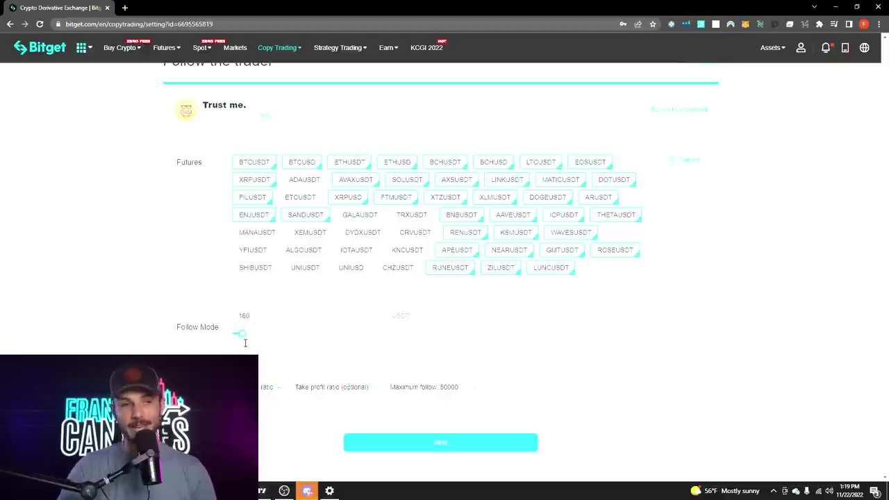
left_click_drag(246, 342, 249, 342)
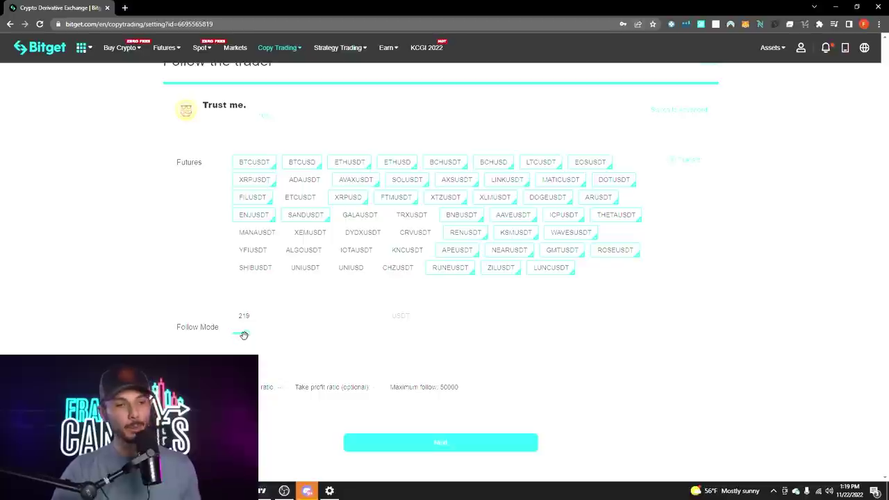
mouse_move(244, 334)
left_mouse_down()
mouse_move(559, 357)
mouse_move(232, 333)
left_mouse_up()
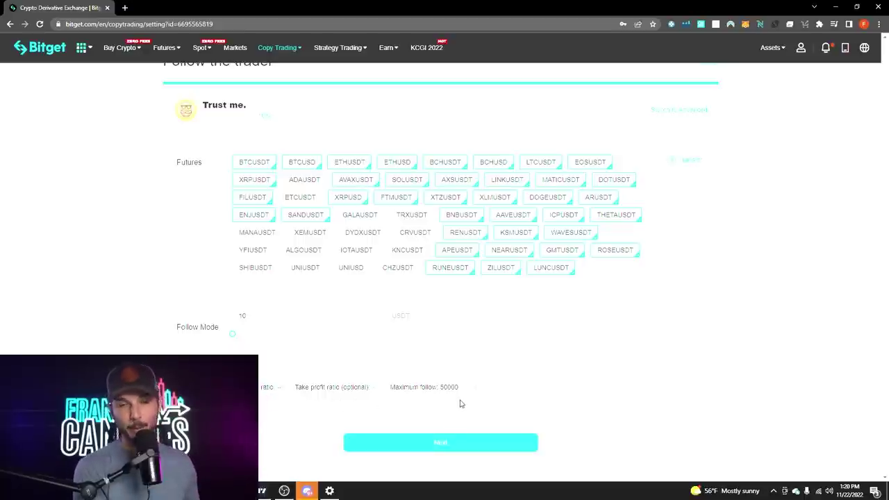
Step: Review the Confirm Copy Trade Information summary, close it without confirming, and return to the start of the follow settings
left_click(440, 442)
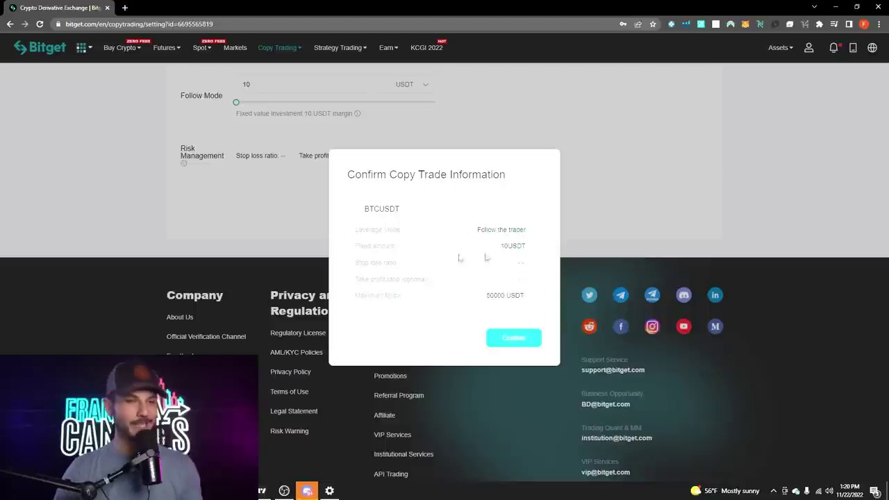
left_click(552, 166)
left_click(512, 217)
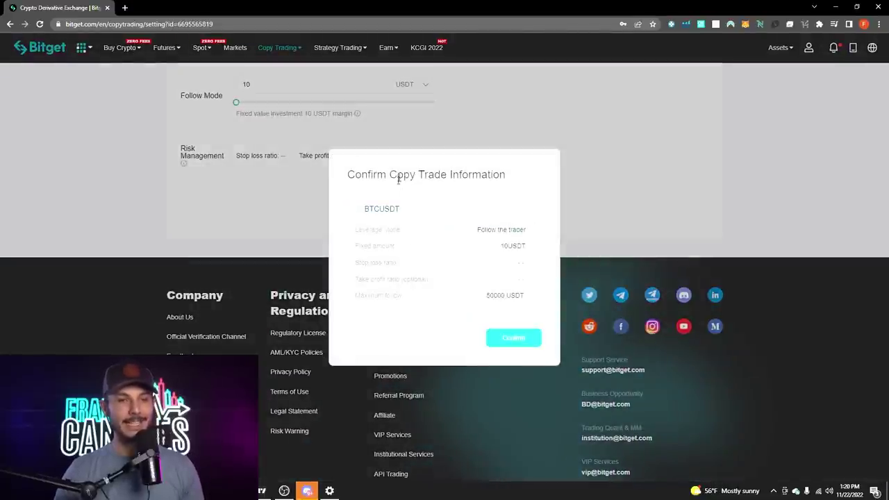
left_click(554, 166)
scroll(444, 208, "up", 4)
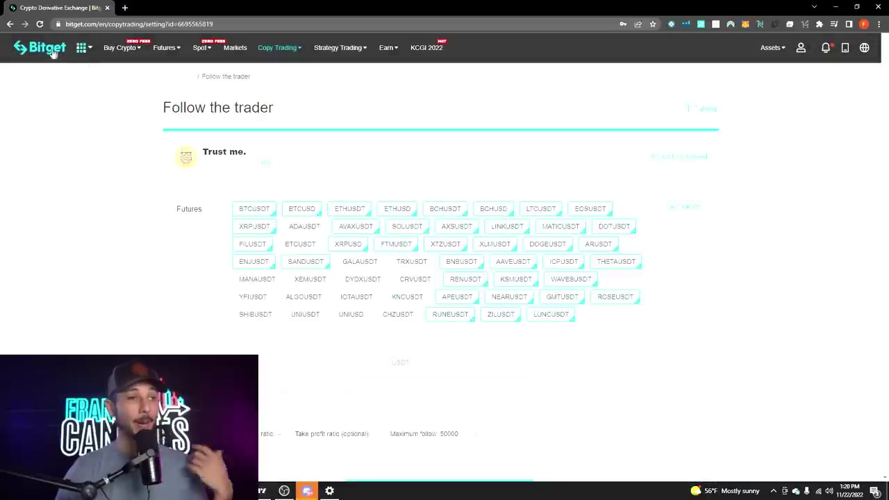
Step: Go to the Bitget home page, open Savings under Earn, and examine the Flexible products and their rates
left_click(53, 53)
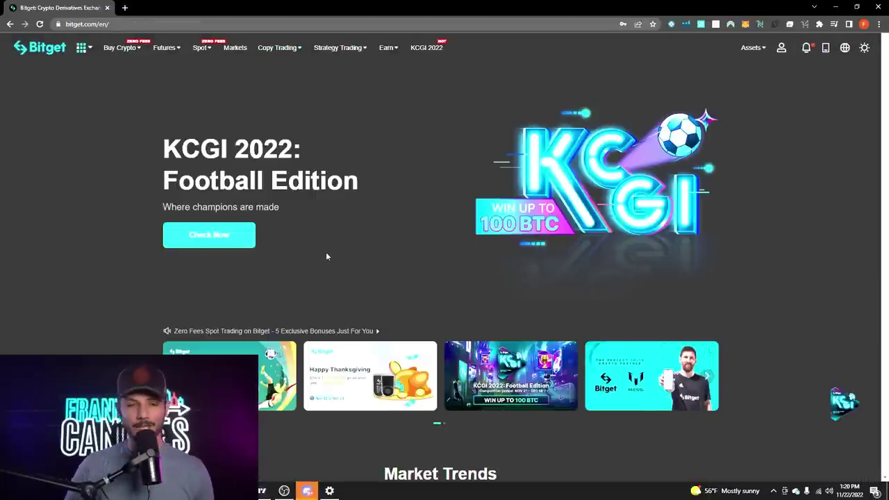
mouse_move(390, 53)
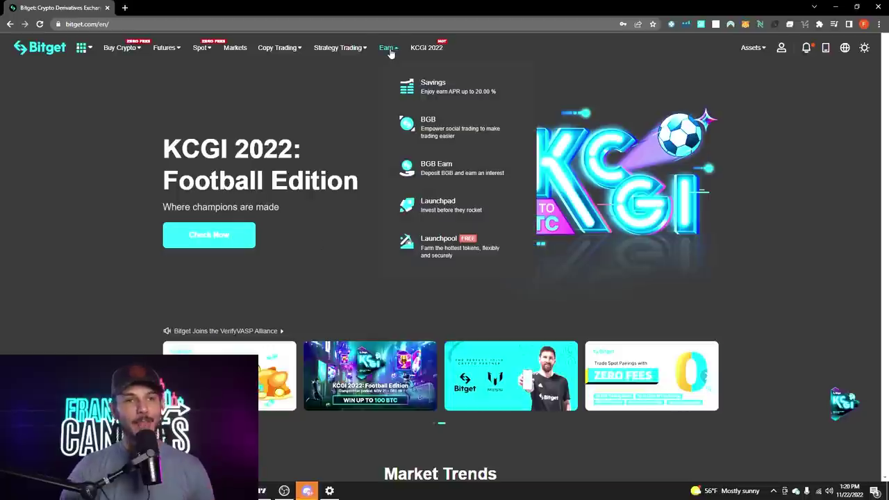
left_click(413, 87)
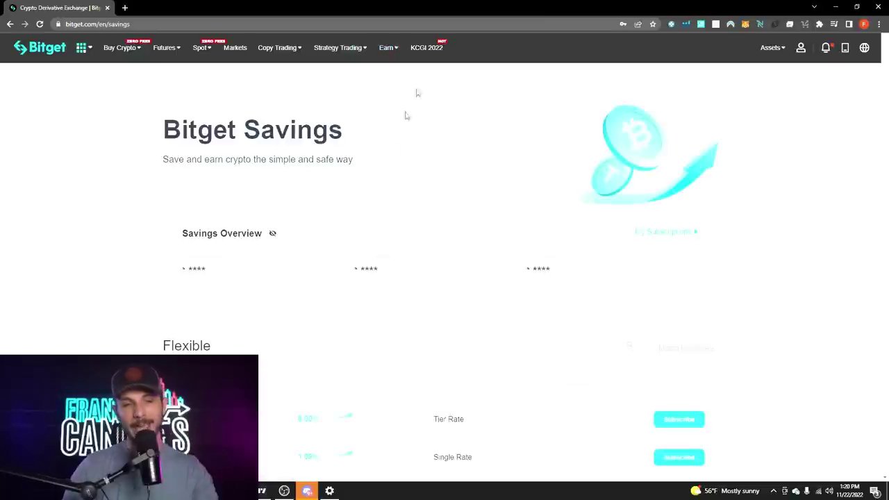
scroll(387, 313, "down", 2)
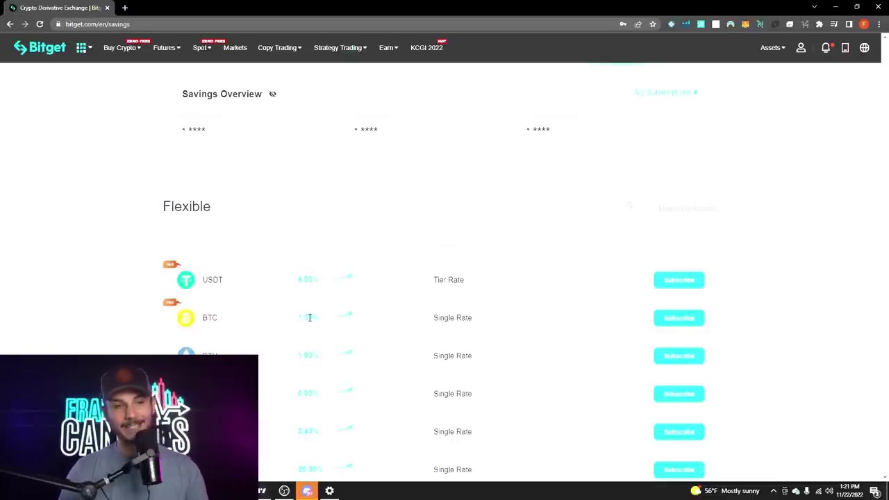
scroll(309, 353, "down", 2)
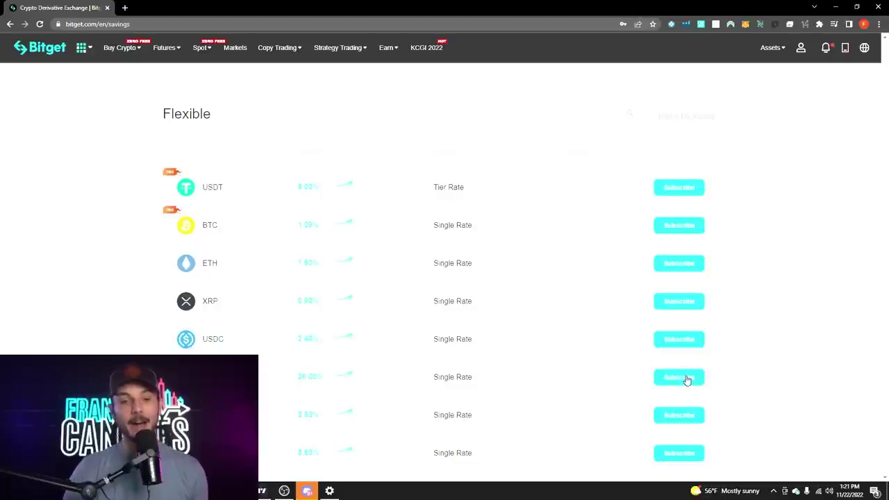
Step: Try to subscribe to the USDT flexible savings product, dismiss the identity verification dialog, and look over the coins' estimated APRs
left_click(683, 189)
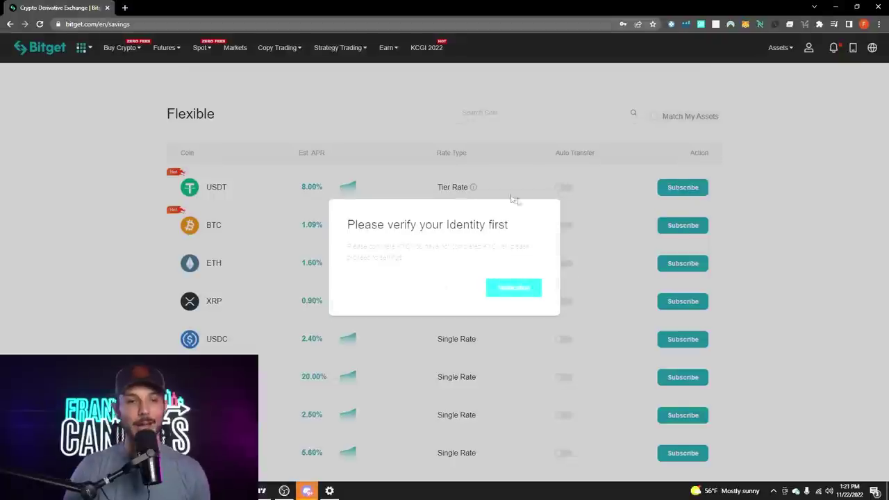
left_click(554, 206)
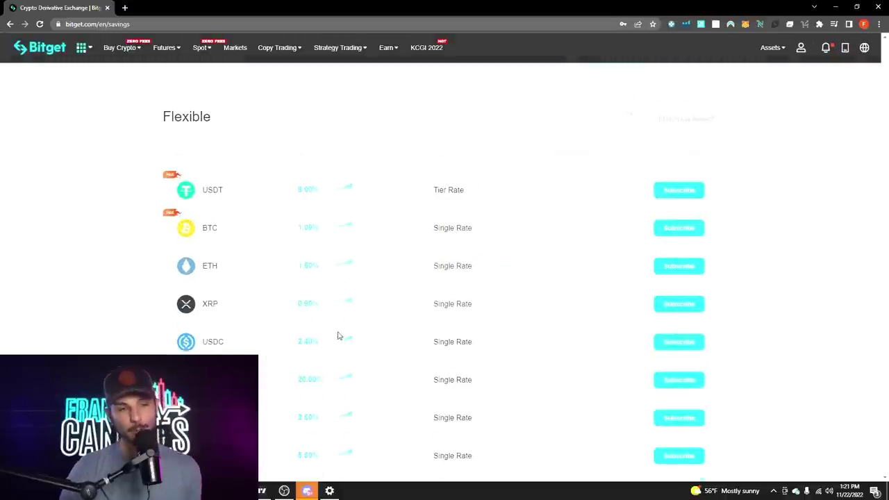
scroll(337, 329, "up", 3)
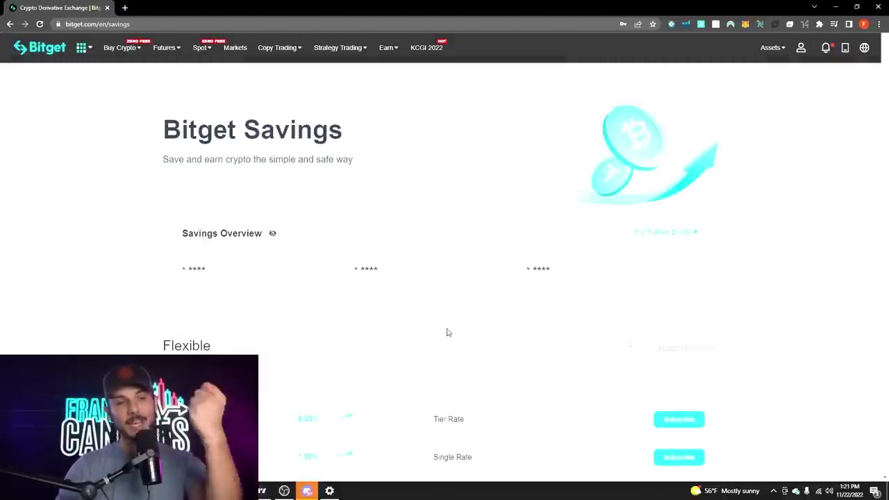
scroll(350, 242, "down", 3)
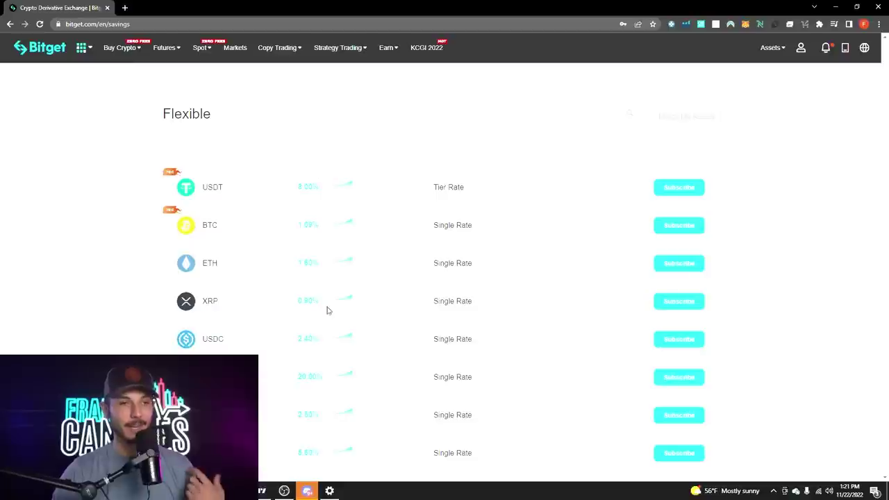
scroll(345, 324, "up", 2)
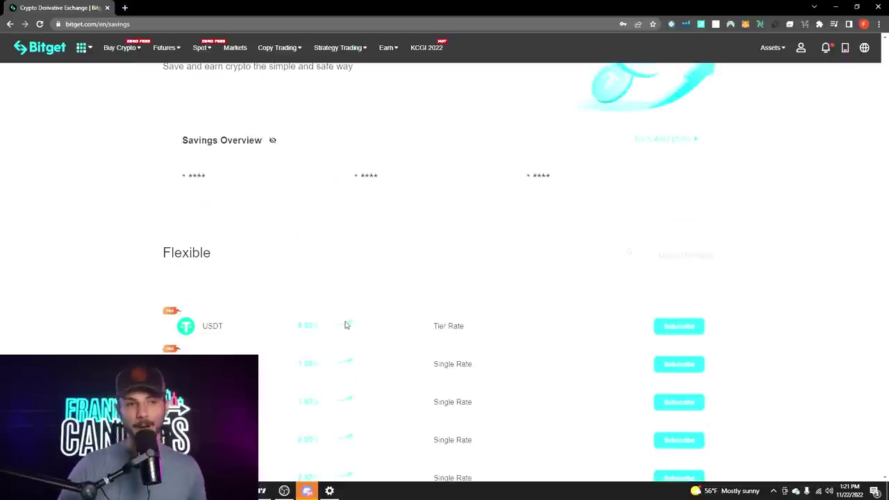